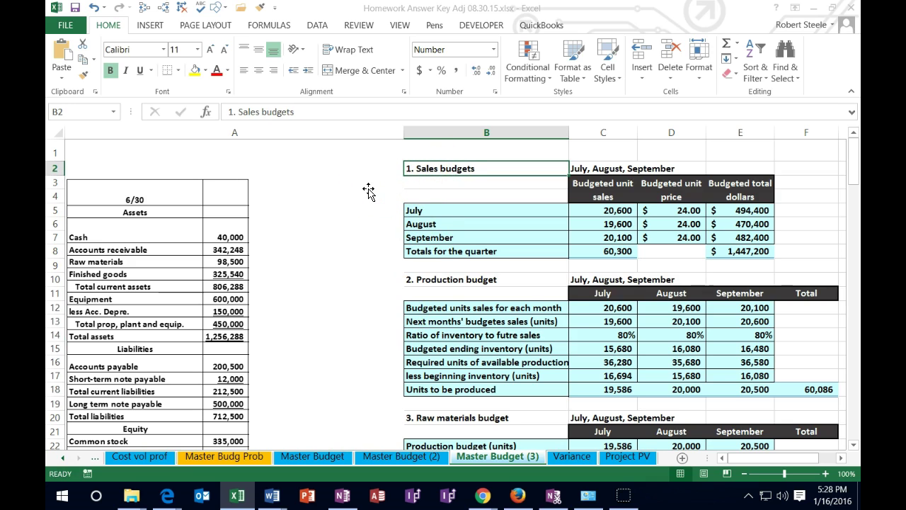
Review the sales, production and raw materials budgets that precede the direct labor budget
left_click(410, 281)
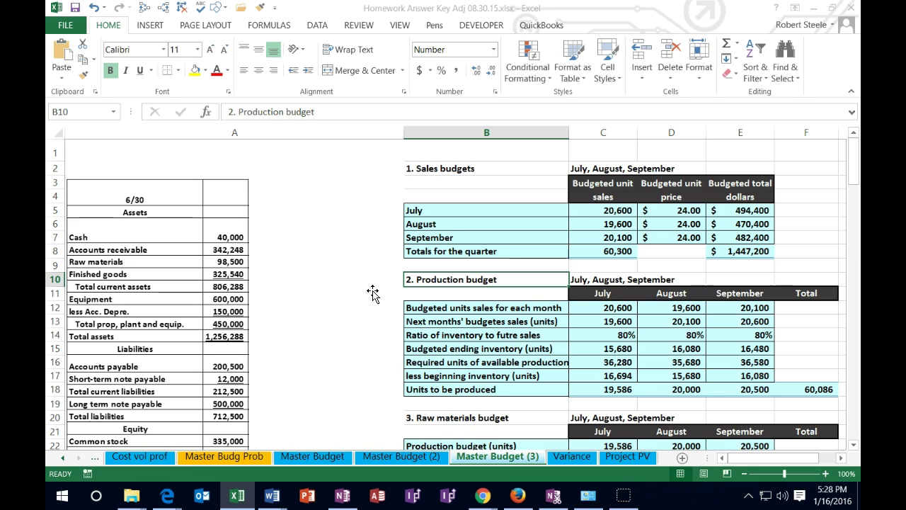
scroll(370, 293, "down", 4)
left_click(435, 242)
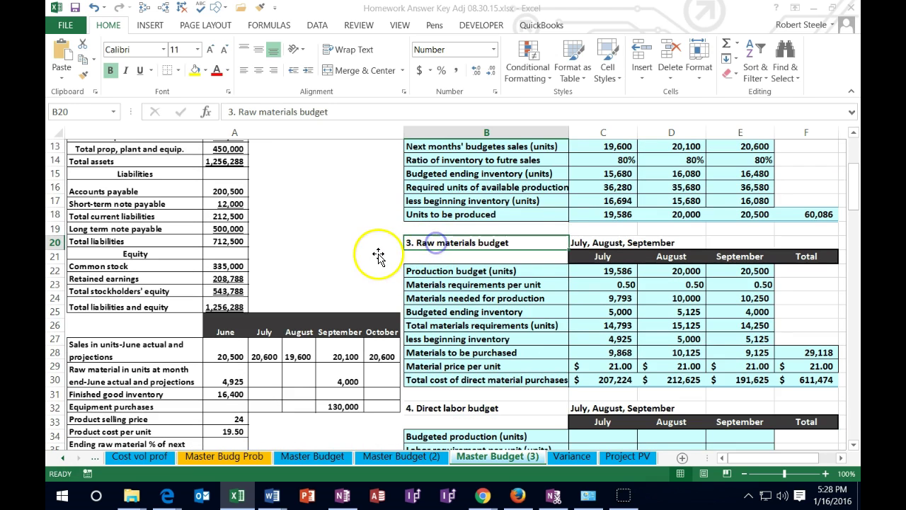
scroll(375, 256, "up", 1)
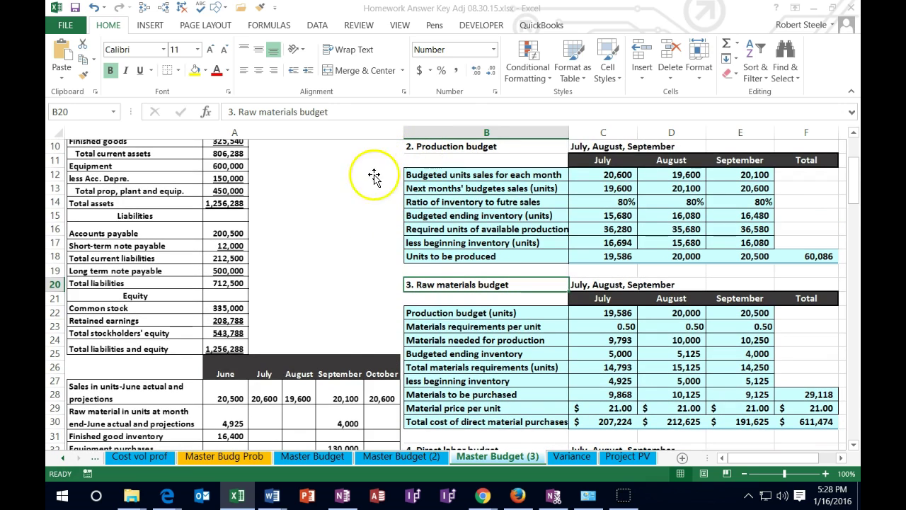
scroll(376, 282, "down", 1)
scroll(376, 282, "down", 2)
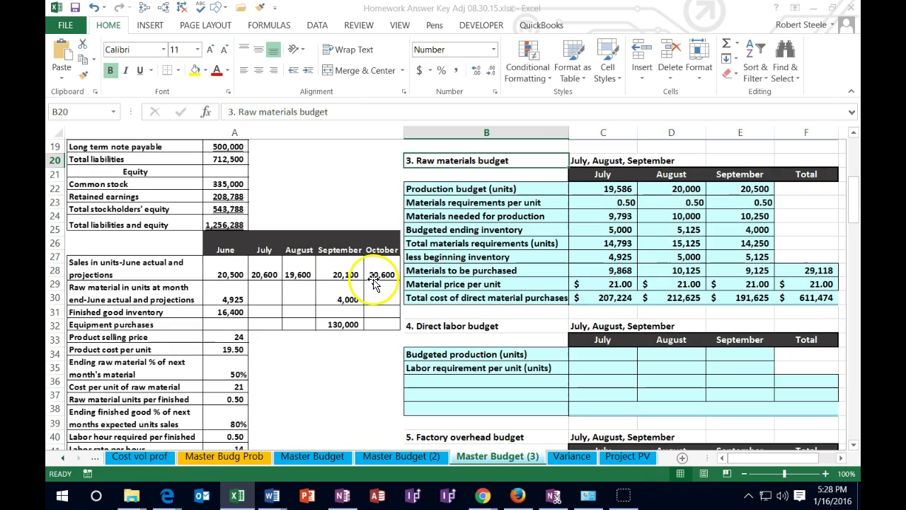
left_click(427, 325)
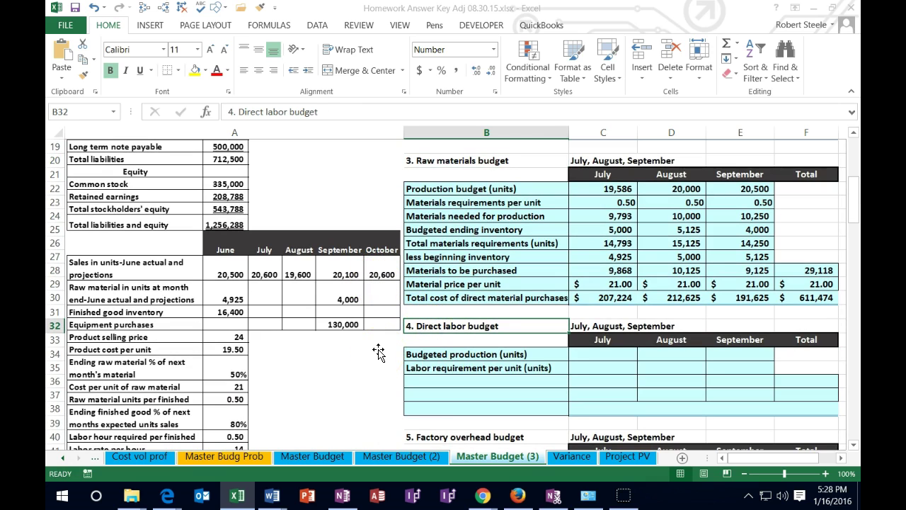
left_click(426, 162)
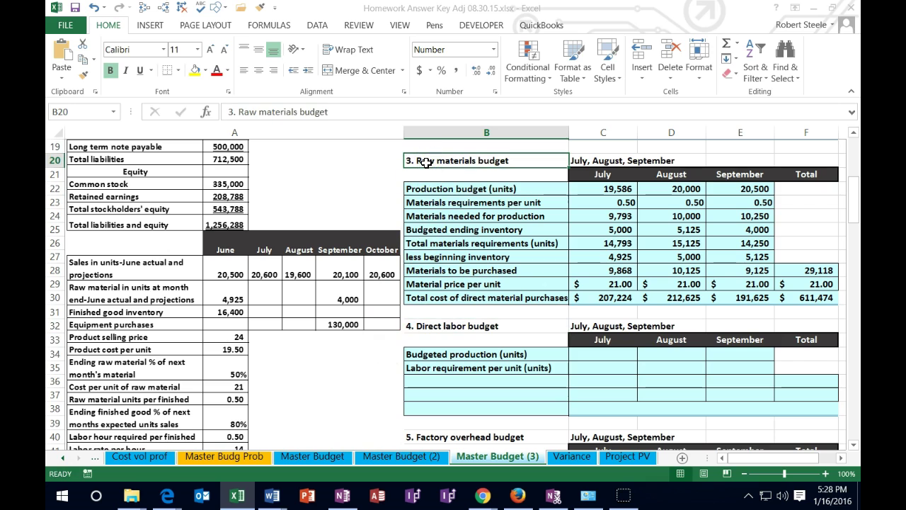
scroll(423, 180, "up", 5)
scroll(422, 191, "up", 1)
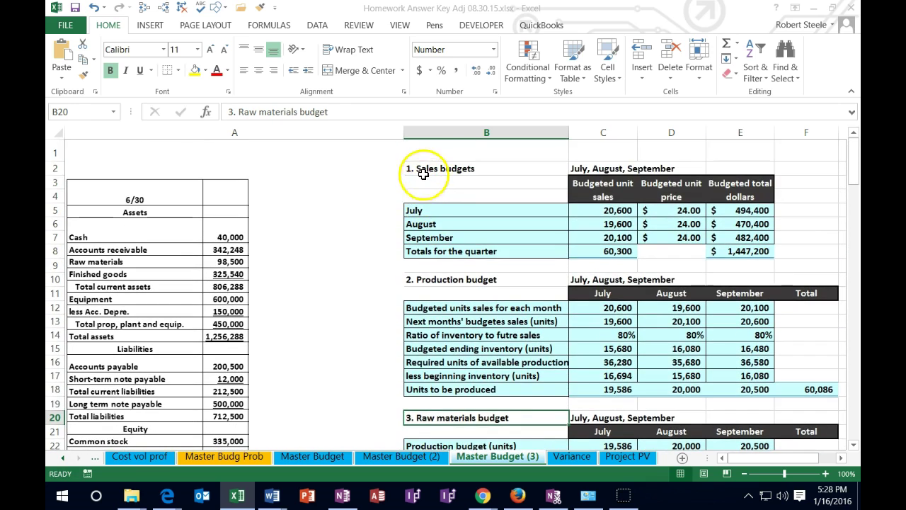
left_click(423, 172)
left_click(423, 279)
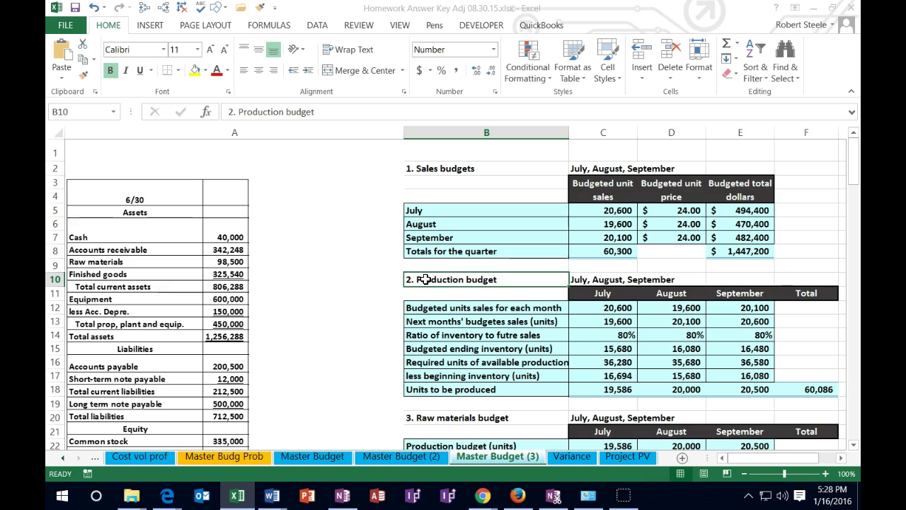
scroll(425, 278, "down", 7)
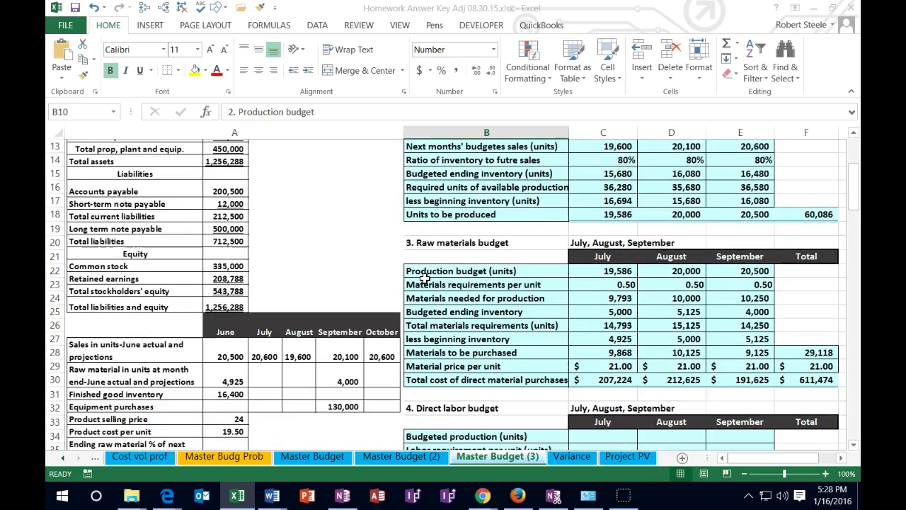
left_click(437, 288)
Link July's budgeted production in the direct labor budget to July's units to be produced with =C18
left_click(585, 313)
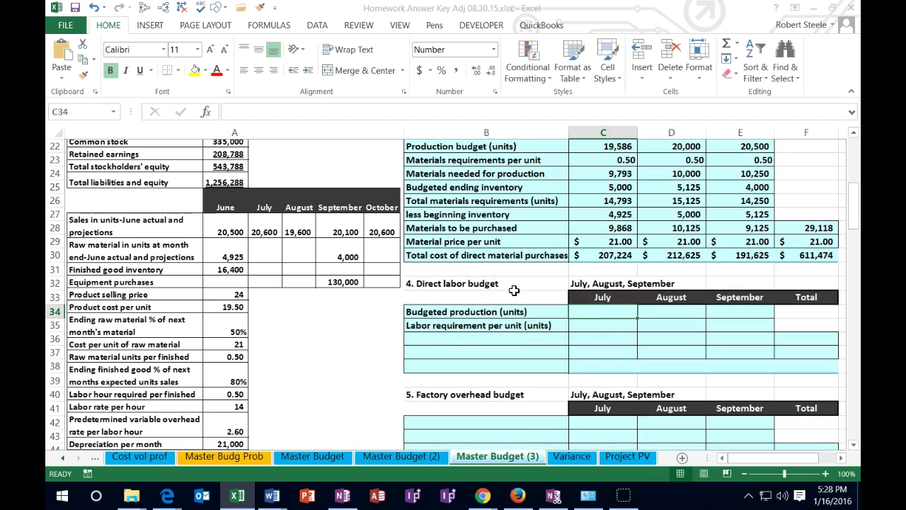
left_click(418, 315)
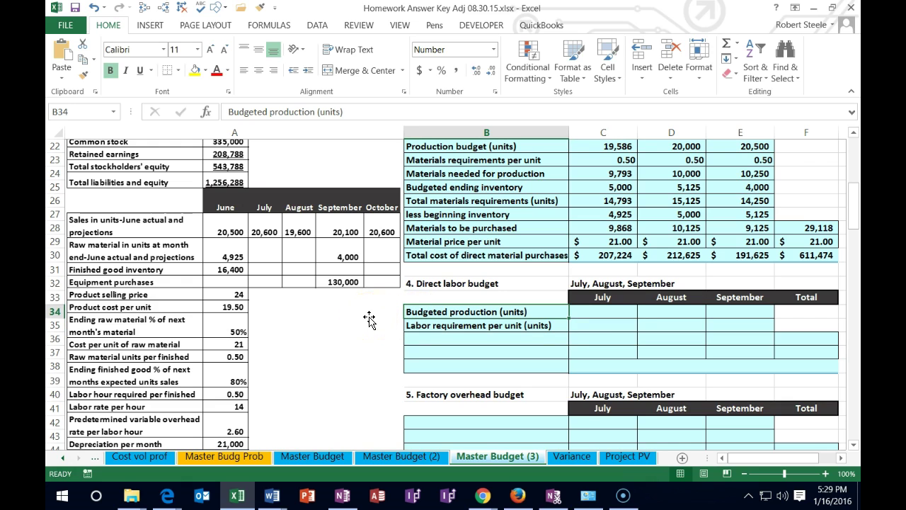
key("Right")
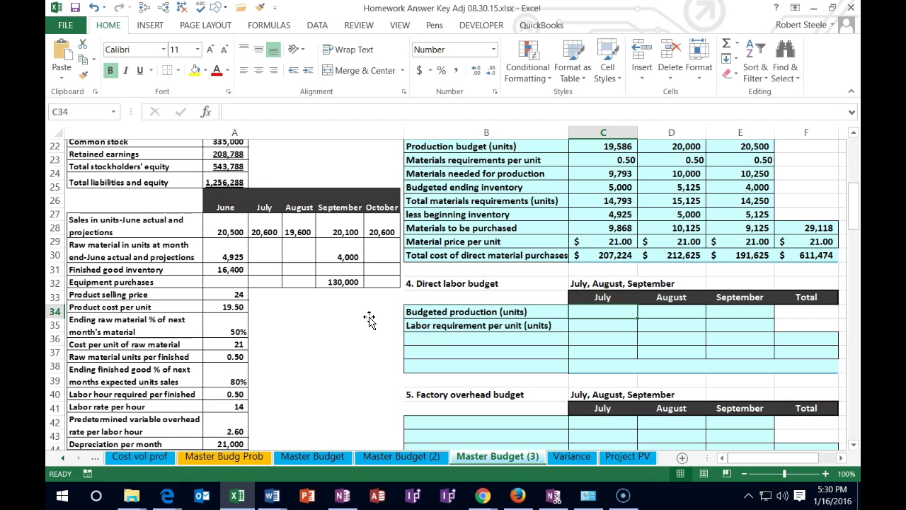
type("=")
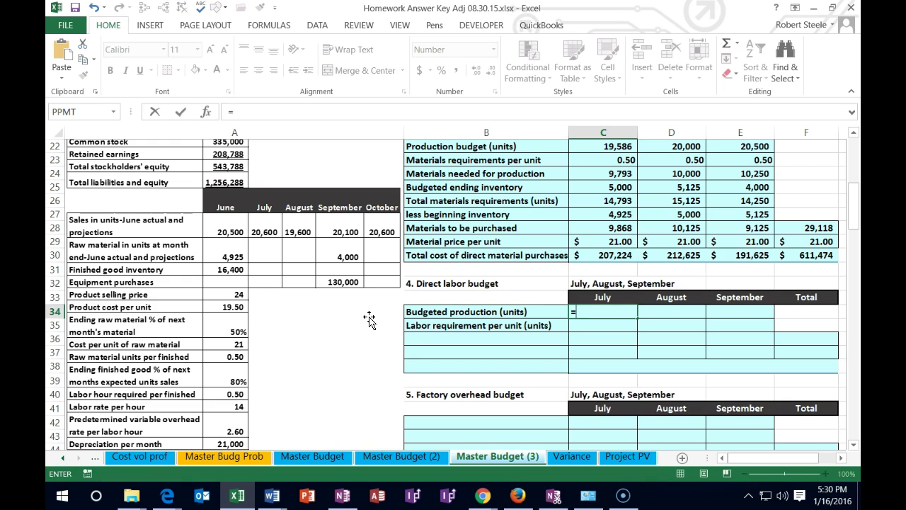
scroll(549, 315, "up", 1)
scroll(549, 315, "up", 3)
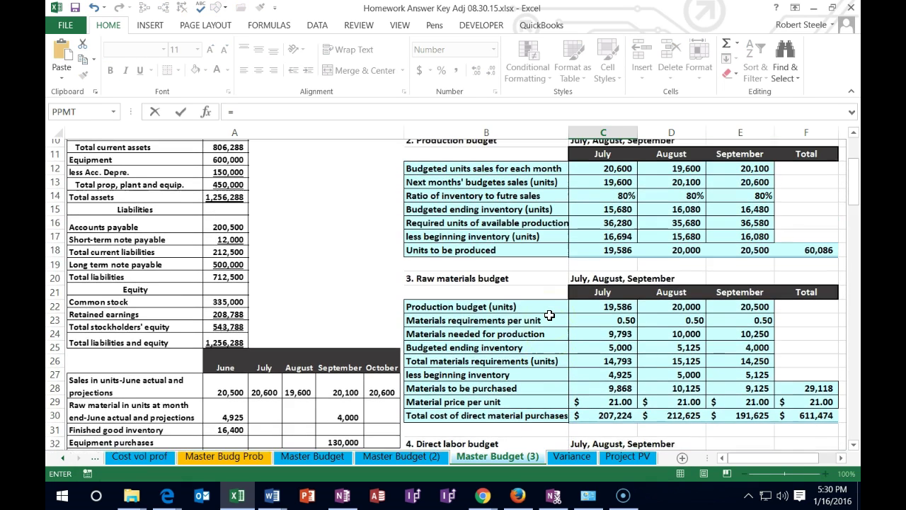
left_click(583, 259)
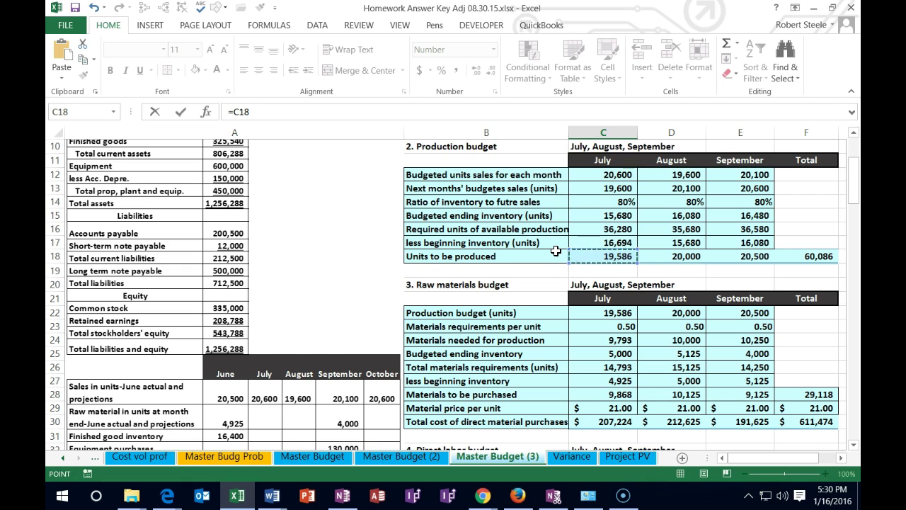
key("Return")
Link August's budgeted production in the direct labor budget to August's units to be produced with =D18
key("Right")
key("Up")
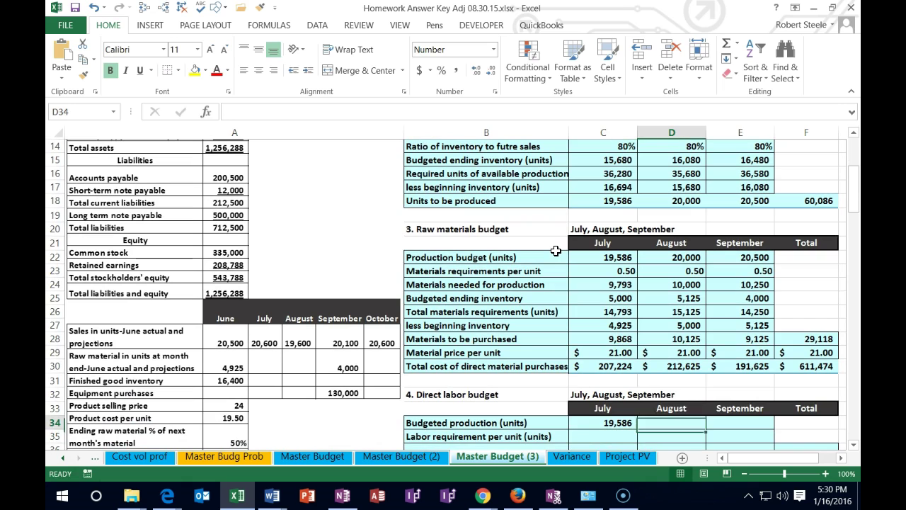
left_click(514, 397)
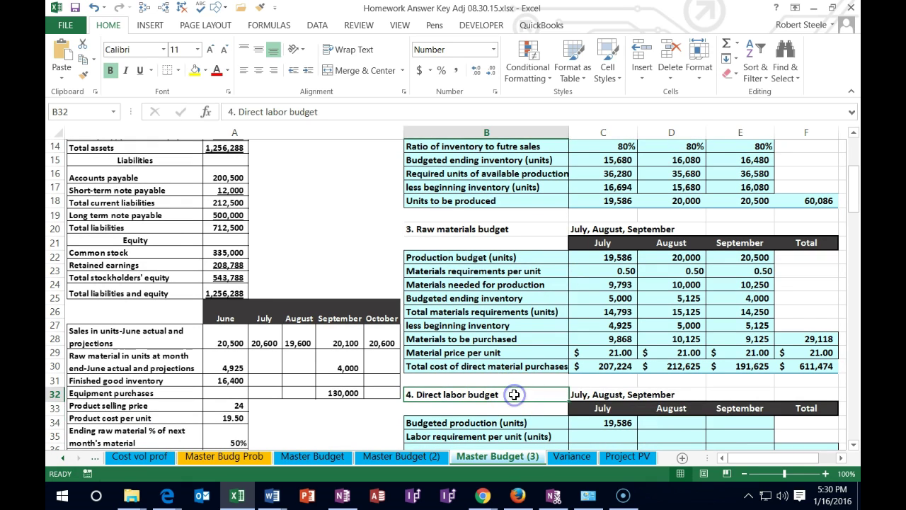
scroll(515, 395, "down", 1)
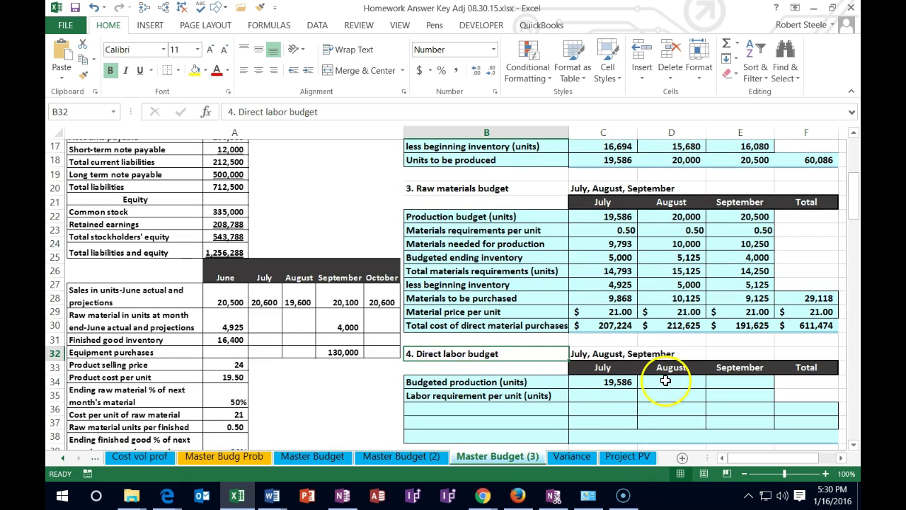
left_click(664, 380)
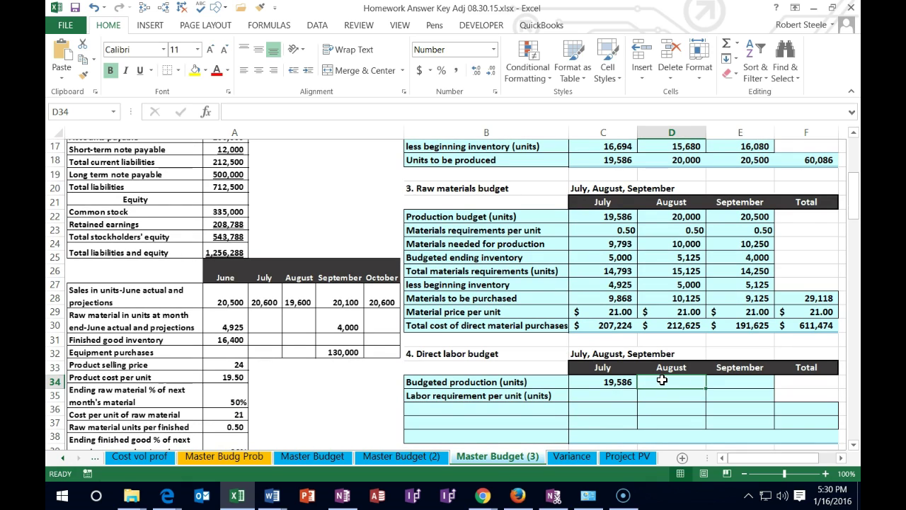
left_click(659, 398)
type("=")
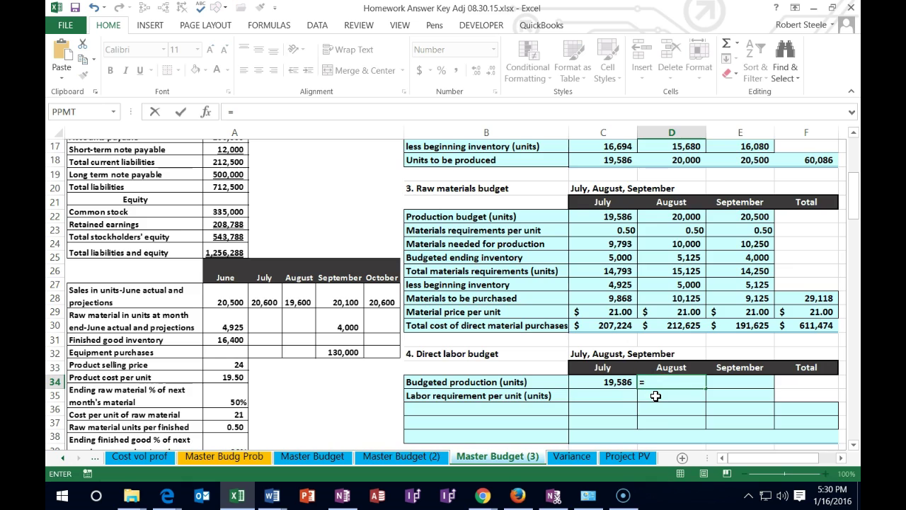
scroll(640, 383, "up", 4)
scroll(639, 383, "up", 1)
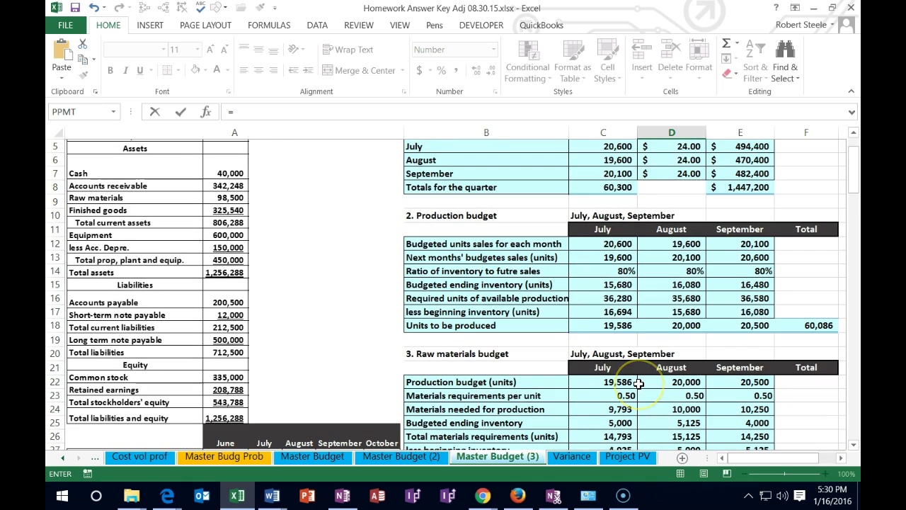
left_click(683, 326)
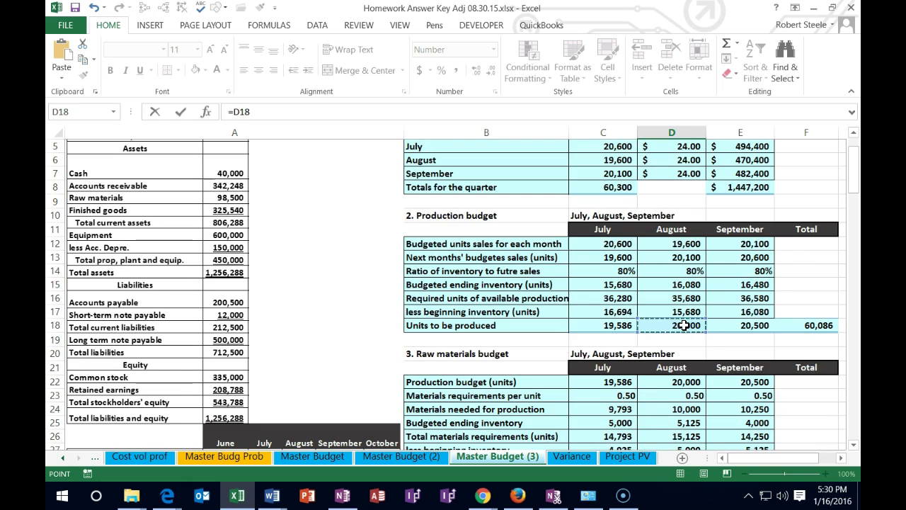
key("Tab")
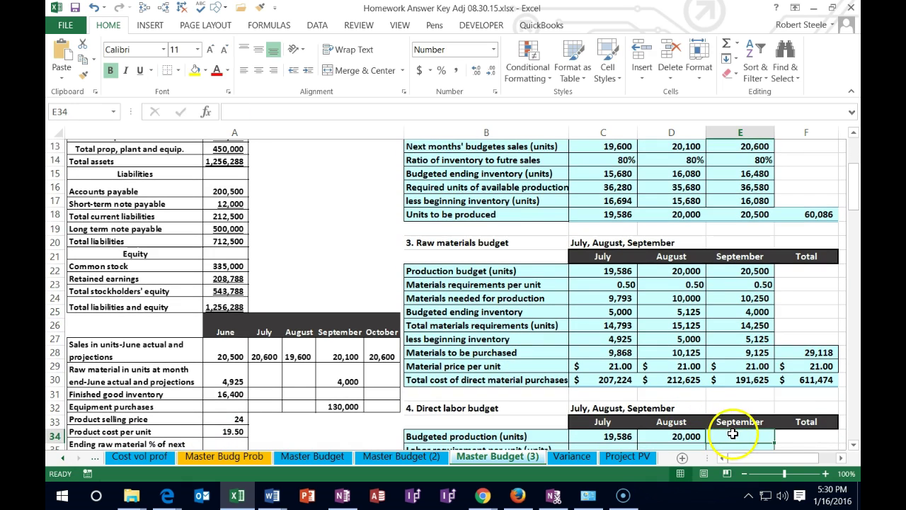
Link September's budgeted production in the direct labor budget to September's units to be produced with =E18
type("=")
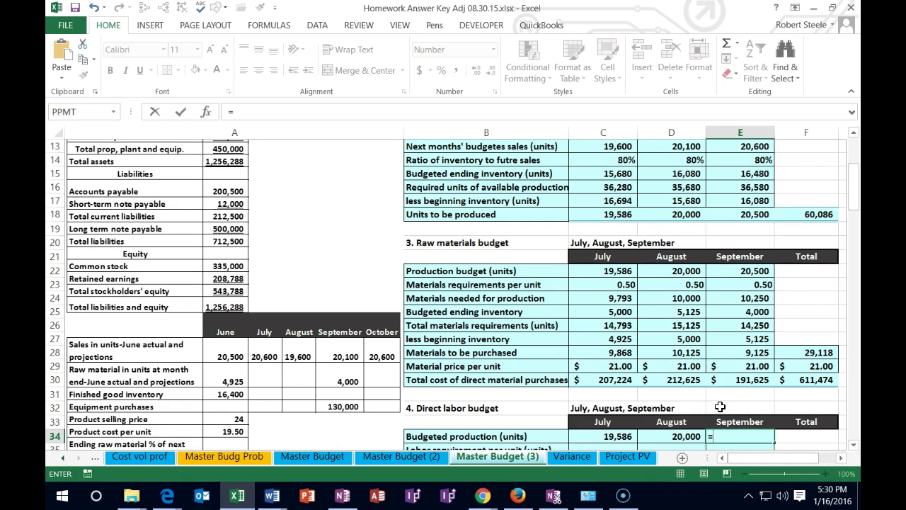
scroll(722, 404, "up", 4)
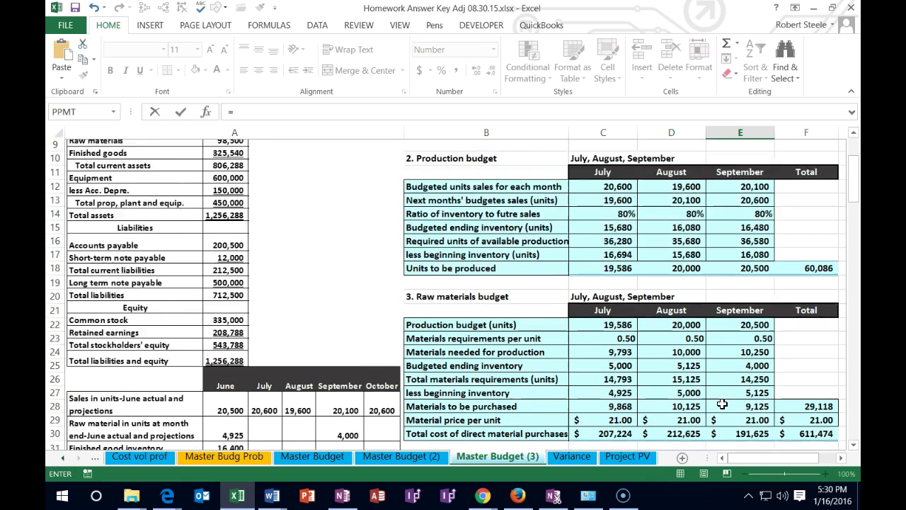
left_click(732, 395)
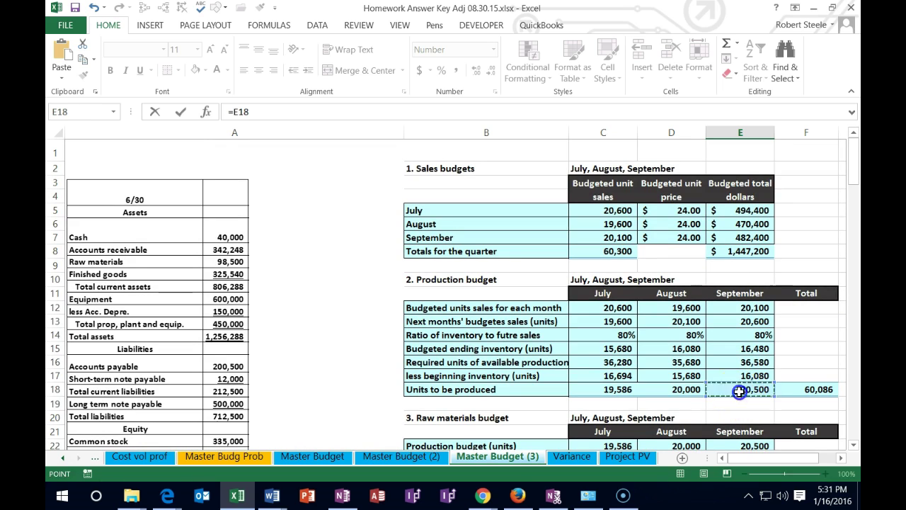
key("Return")
Enter a labor requirement per unit of 0.5 for July, August and September in the direct labor budget
key("Down")
key("Down")
key("Down")
key("Down")
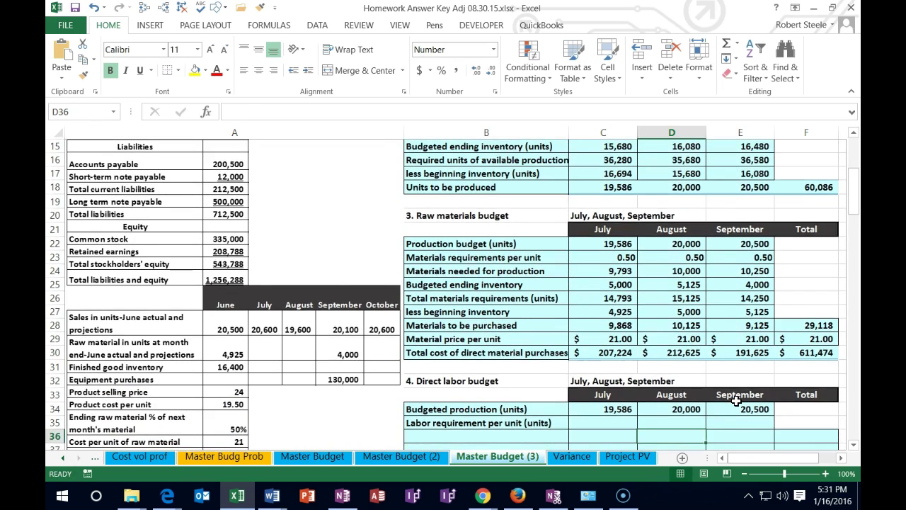
key("Up")
key("Up")
key("Up")
key("Up")
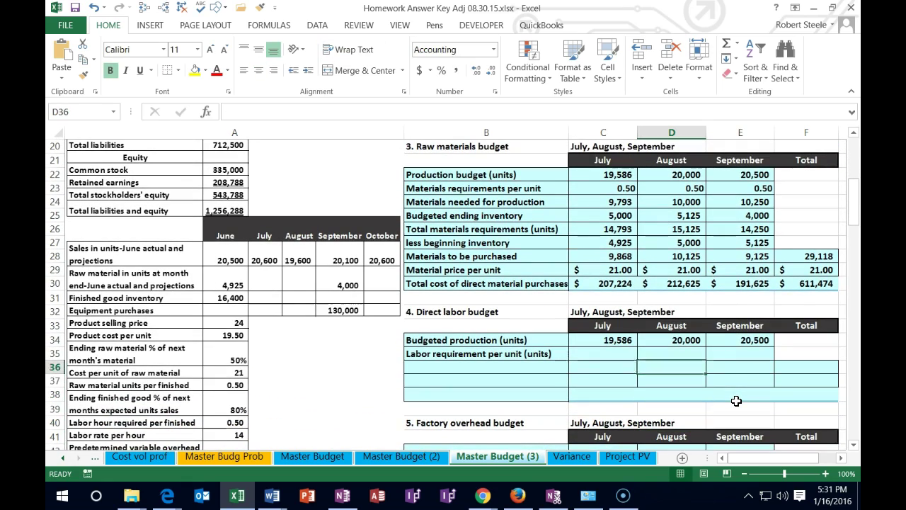
key("Left")
scroll(736, 401, "down", 2)
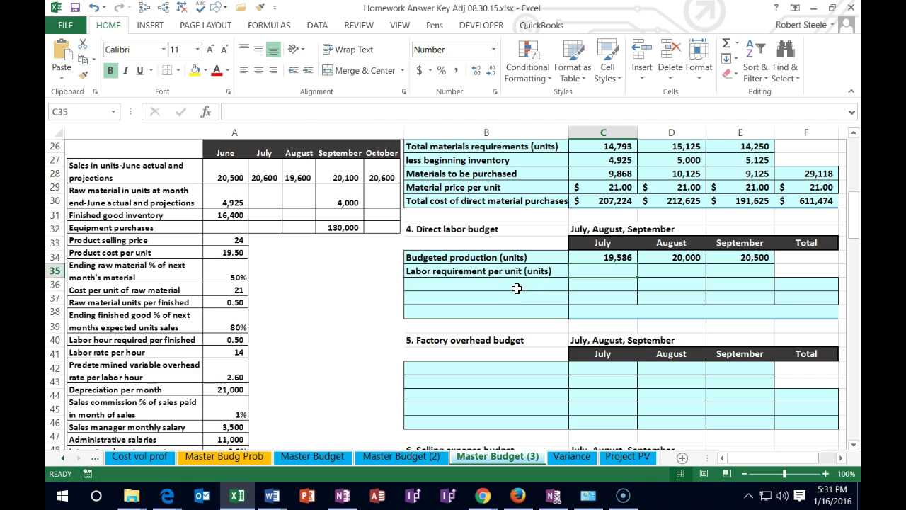
type("0.5")
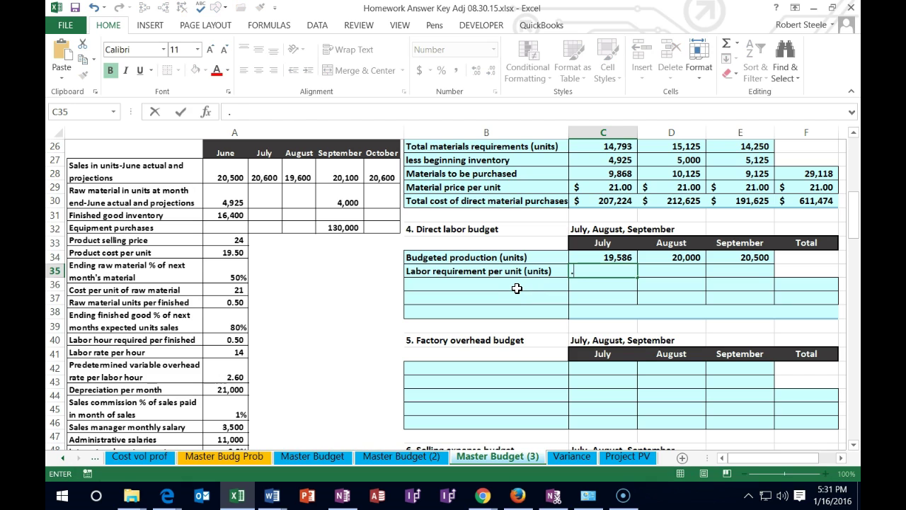
key("Tab")
type("0.5")
key("Tab")
type(".5")
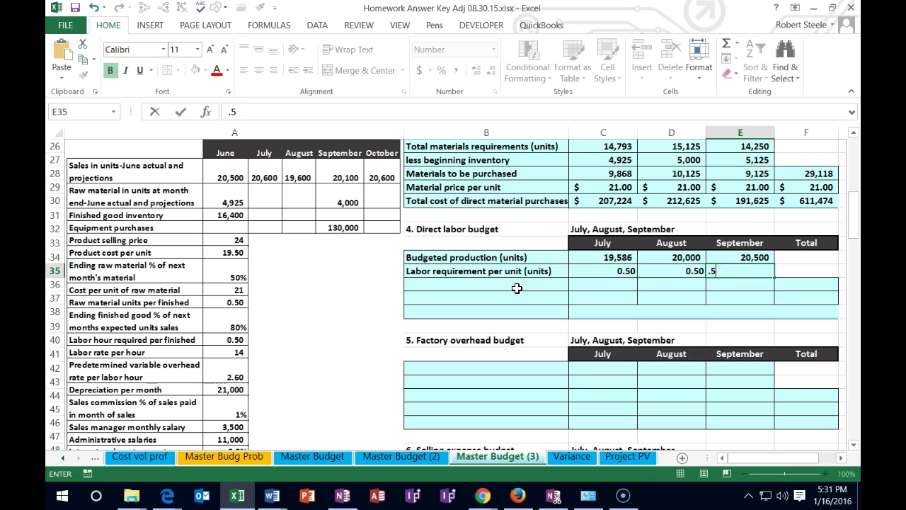
key("Return")
Calculate July's total labor hours in C36 by multiplying budgeted production by labor requirement per unit with =C34*C35
key("Left")
key("Left")
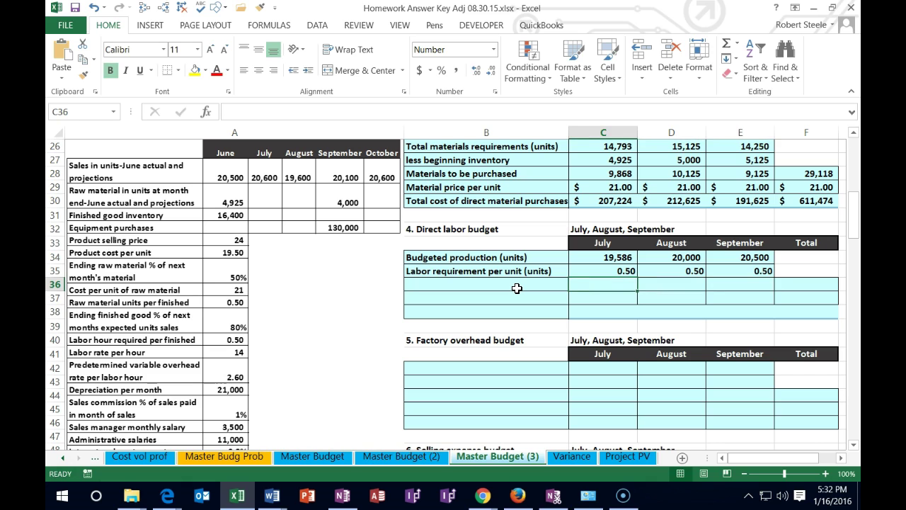
type("=")
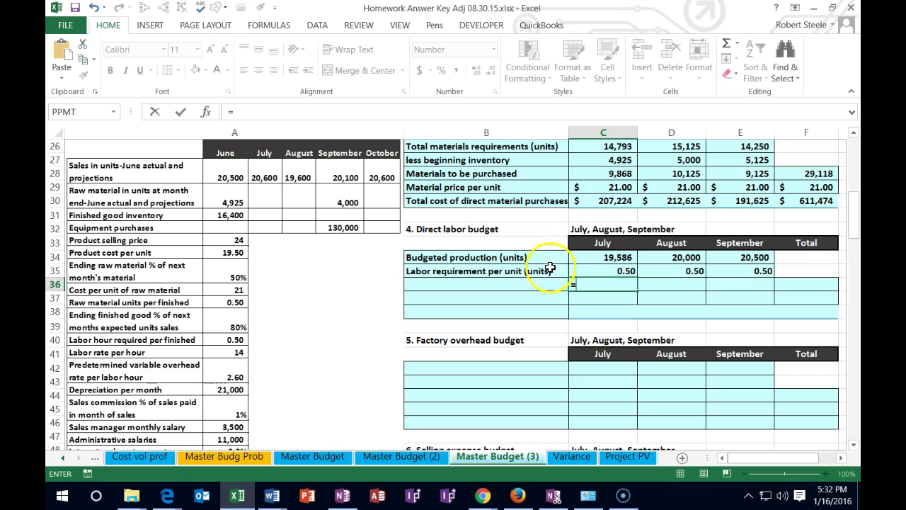
left_click(594, 251)
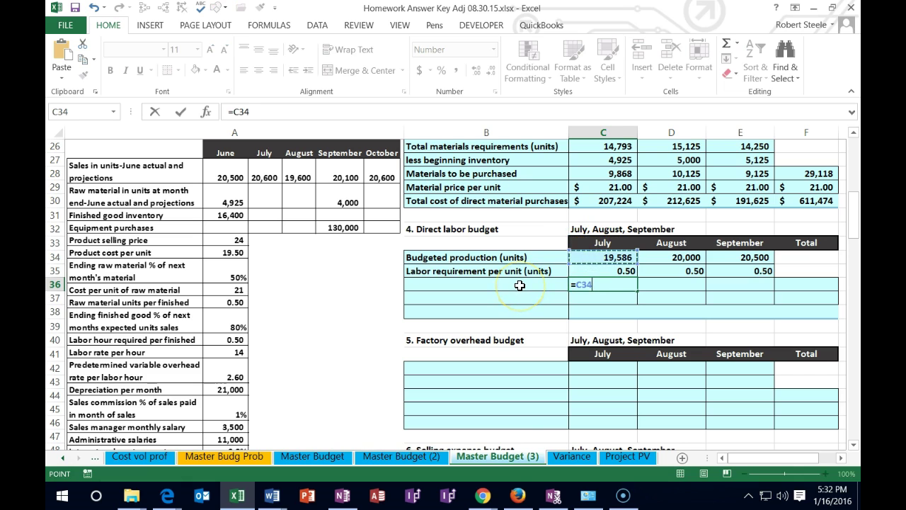
type("*")
left_click(593, 271)
key("Return")
key("Up")
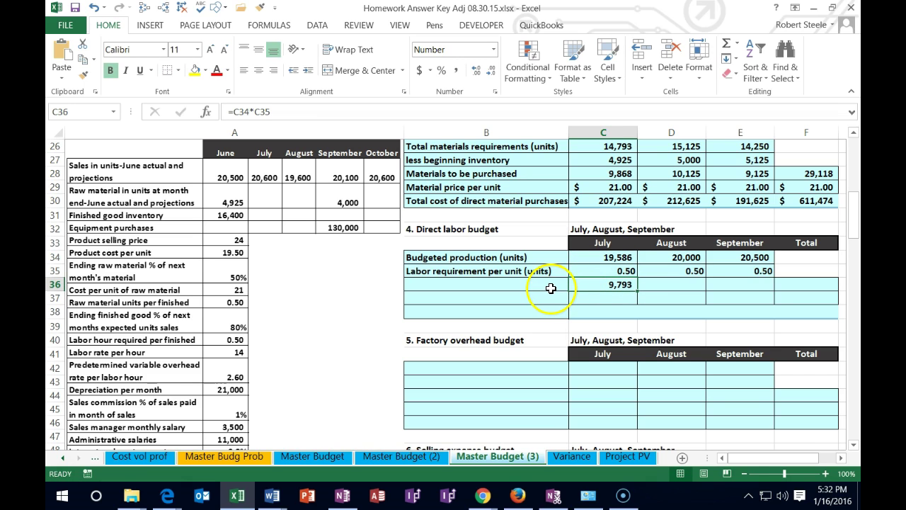
Calculate August's total labor hours in D36 by multiplying budgeted production by labor requirement per unit with =D34*D35
left_click(582, 274)
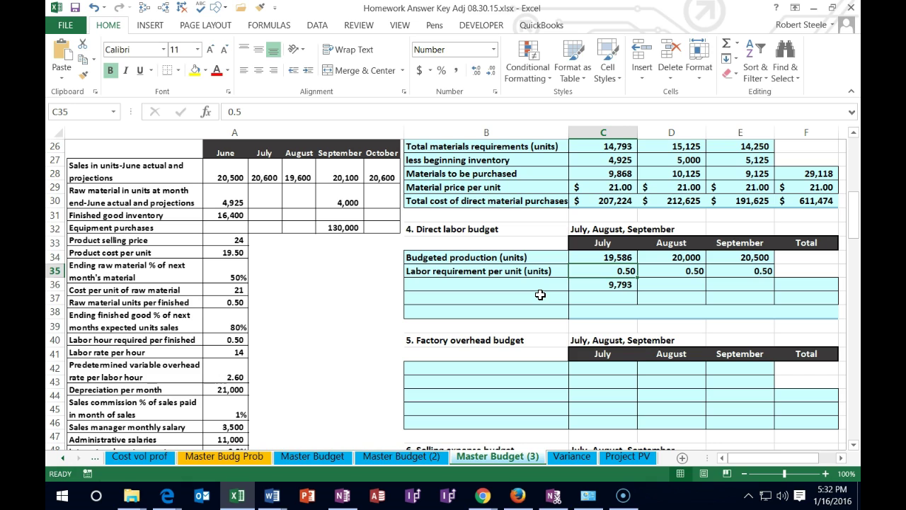
key("Down")
key("Right")
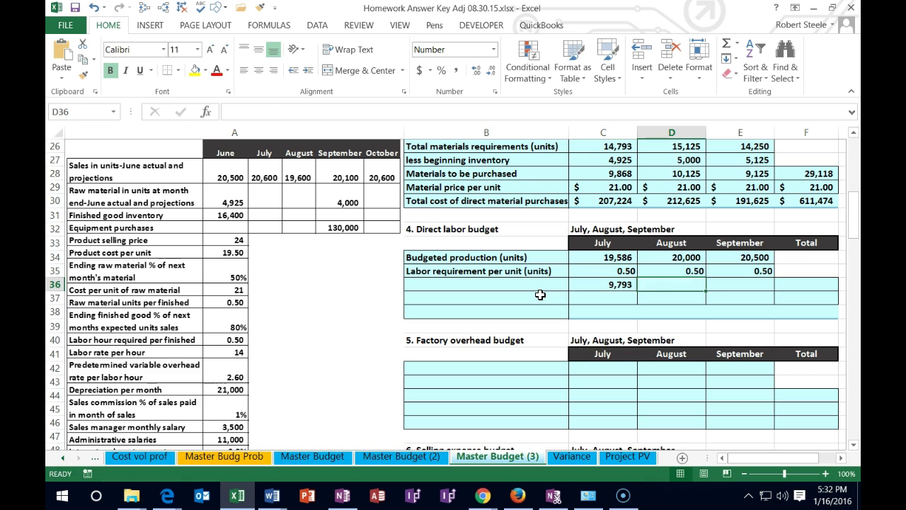
type("=")
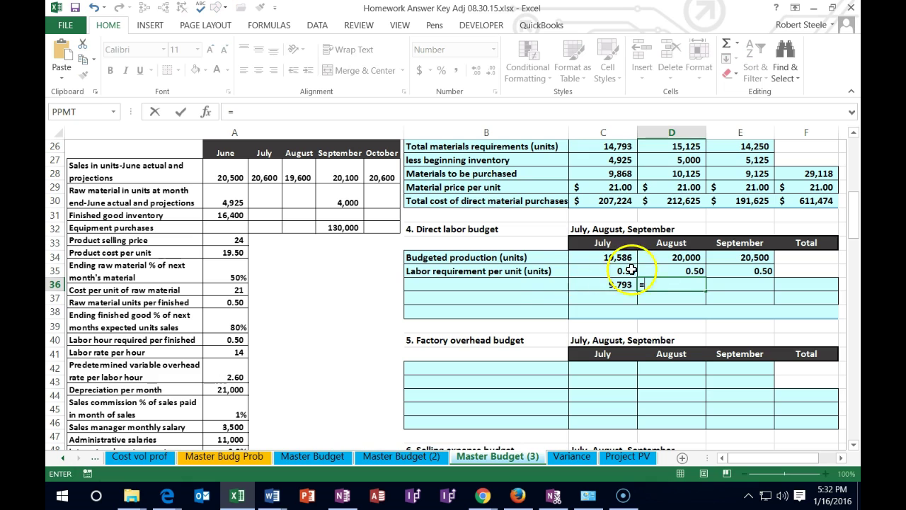
left_click(679, 256)
type("*")
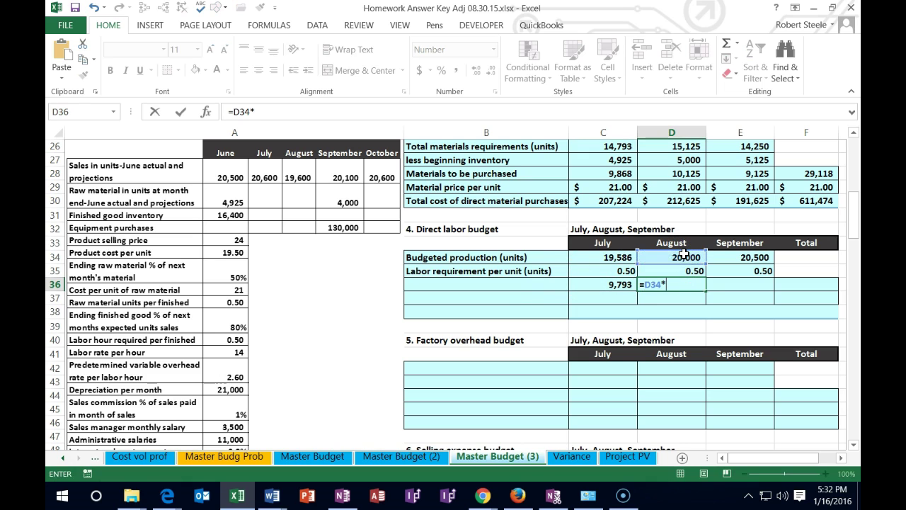
left_click(678, 271)
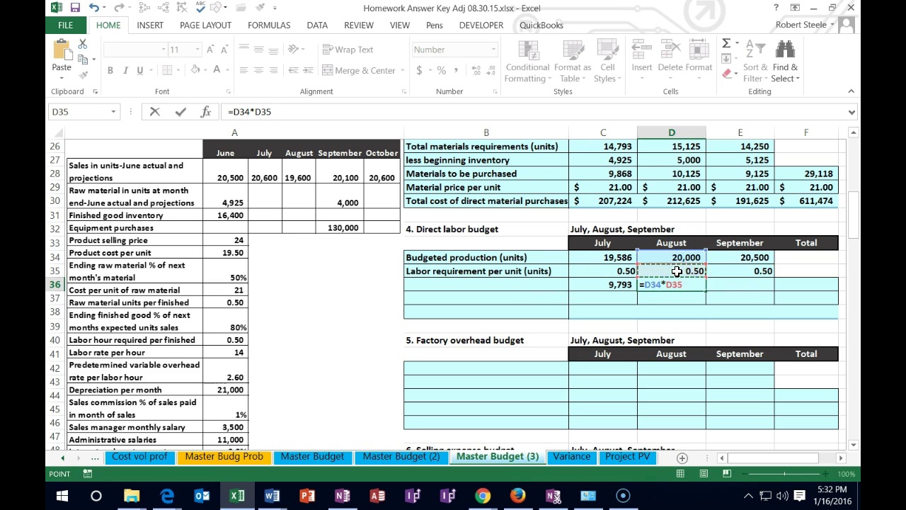
key("Tab")
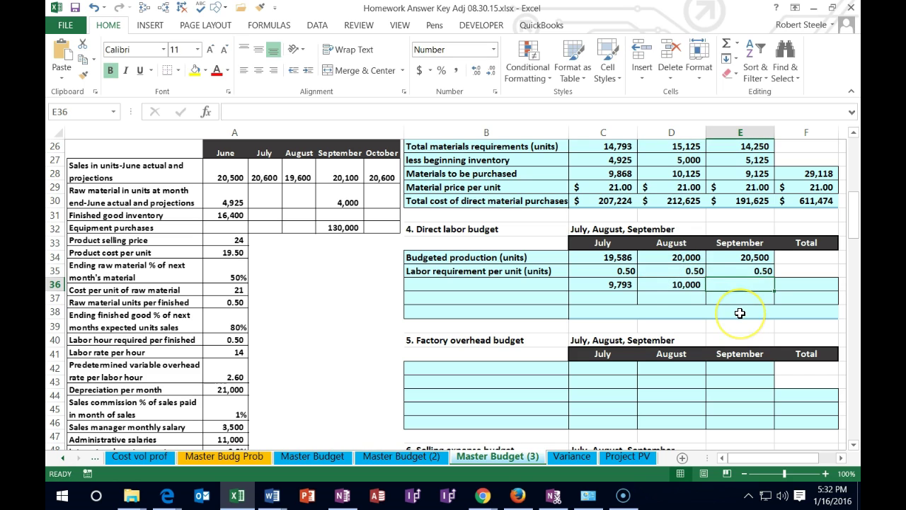
Calculate September's total labor hours in E36 by multiplying budgeted production by labor requirement per unit with =E34*E35
type("=")
left_click(732, 259)
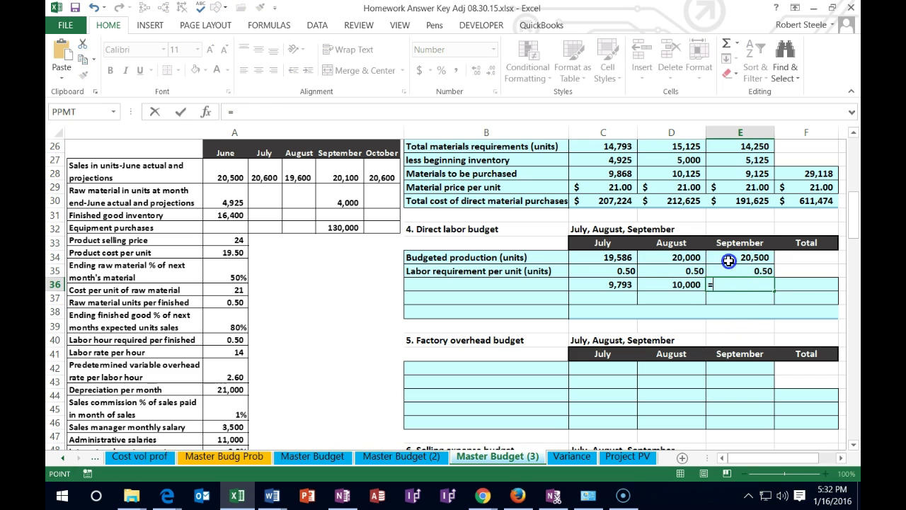
type("*")
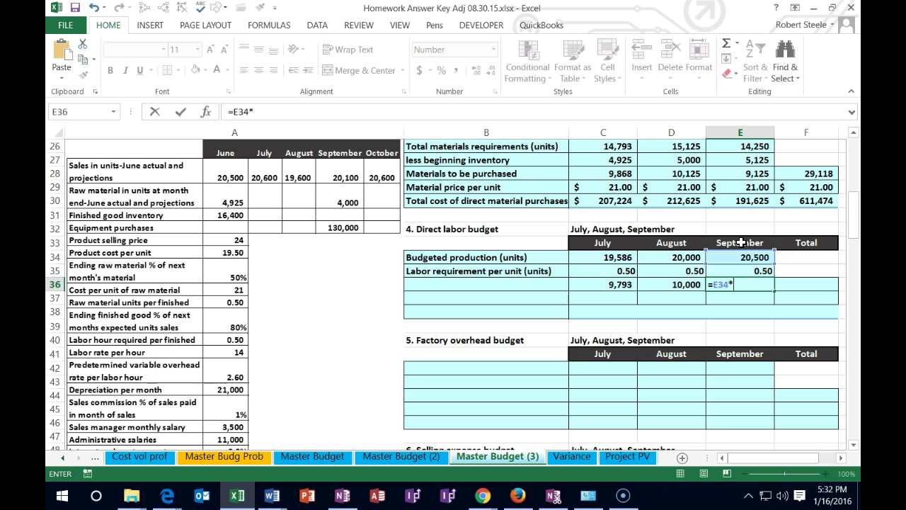
left_click(750, 271)
key("Return")
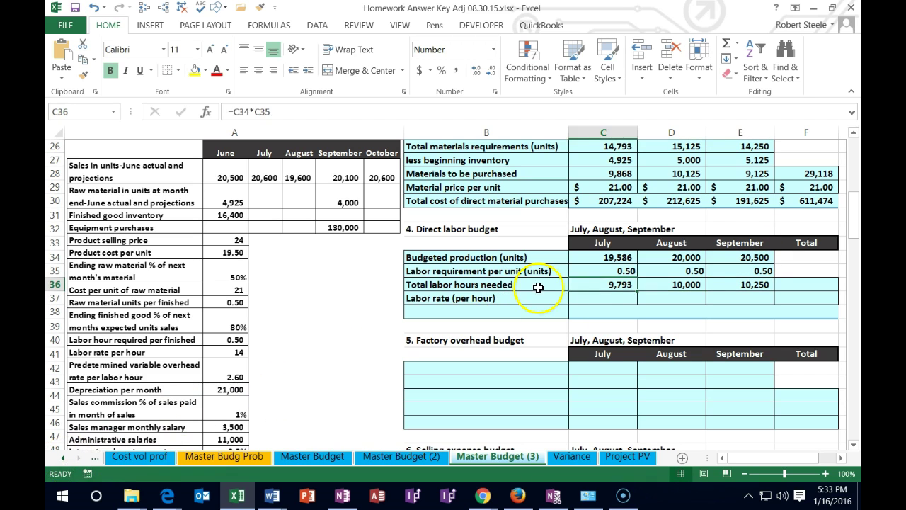
Enter a labor rate per hour of 14 for July in C37 of the direct labor budget
left_click(475, 285)
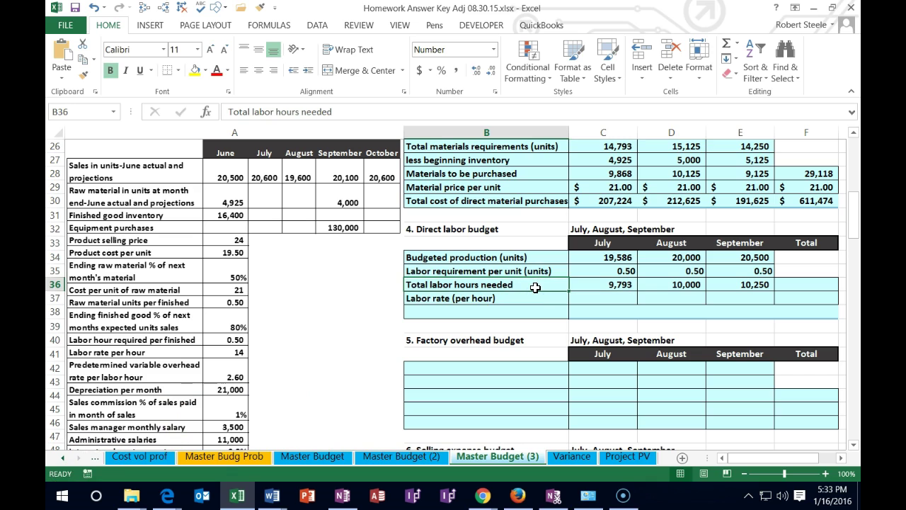
key("Down")
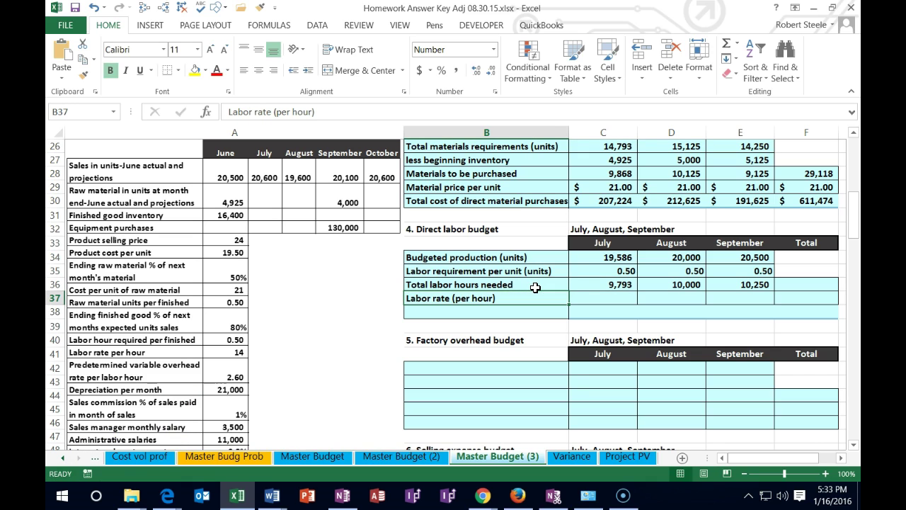
key("Right")
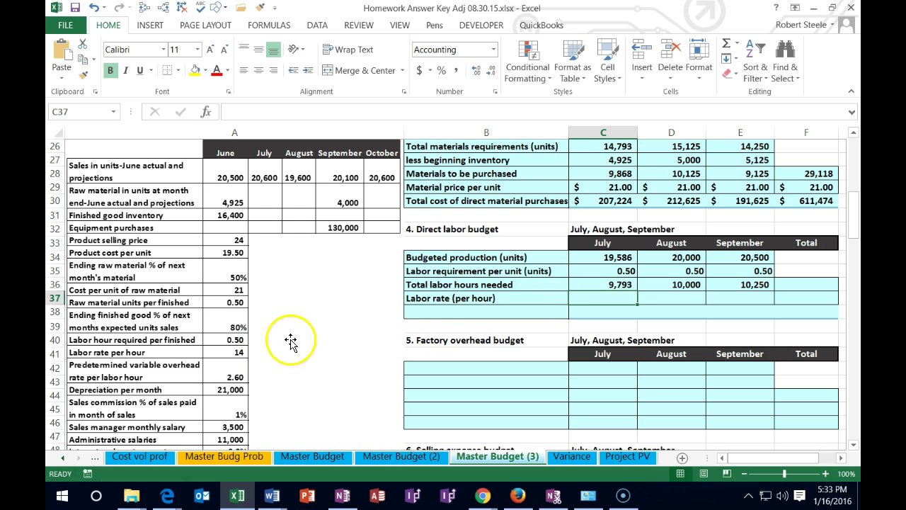
type("14")
key("Return")
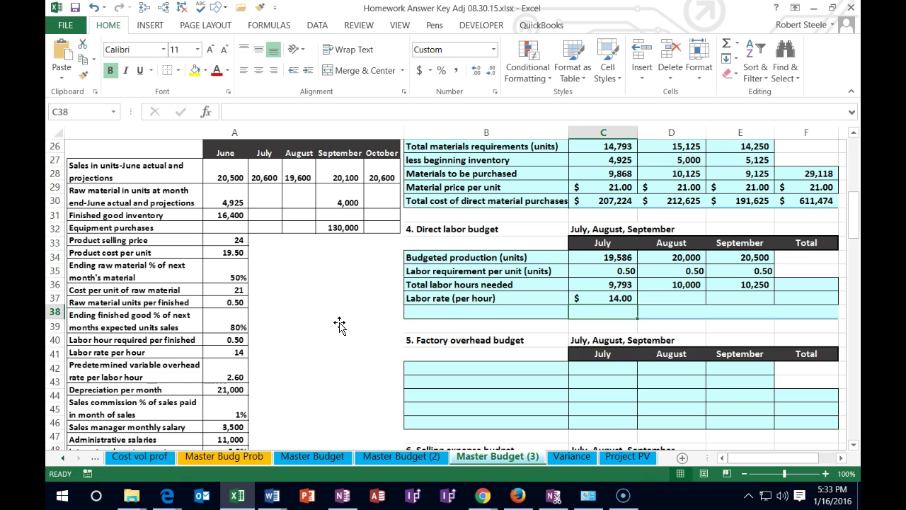
Enter a labor rate per hour of 14 for August, September and the Total column in row 37
key("Right")
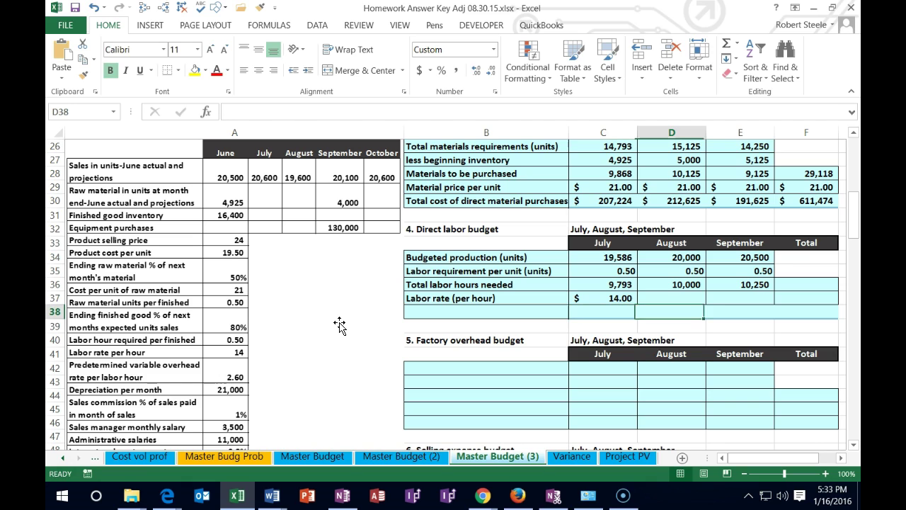
key("Up")
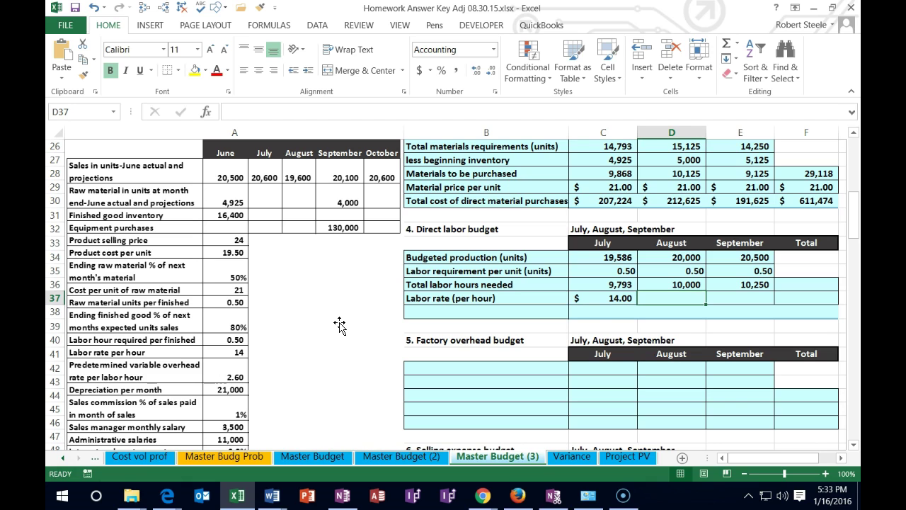
type("14")
key("Right")
type("14")
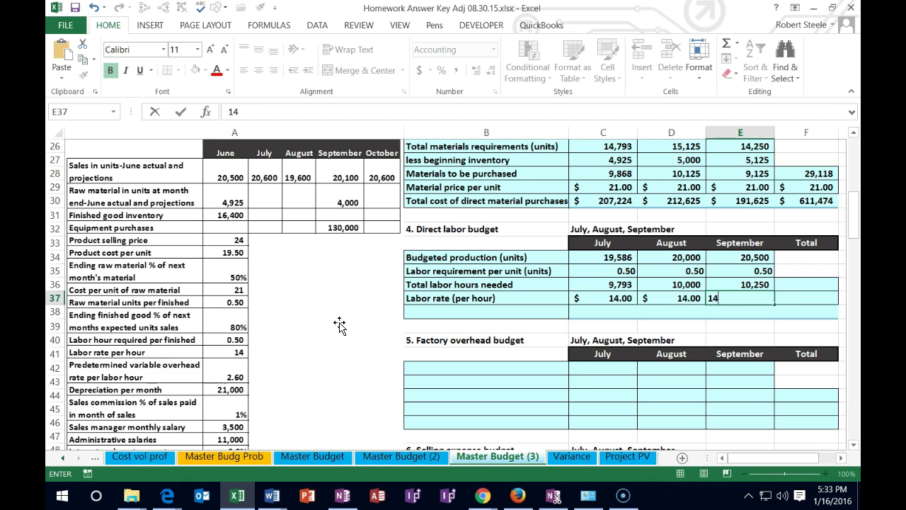
key("Right")
type("14")
key("Return")
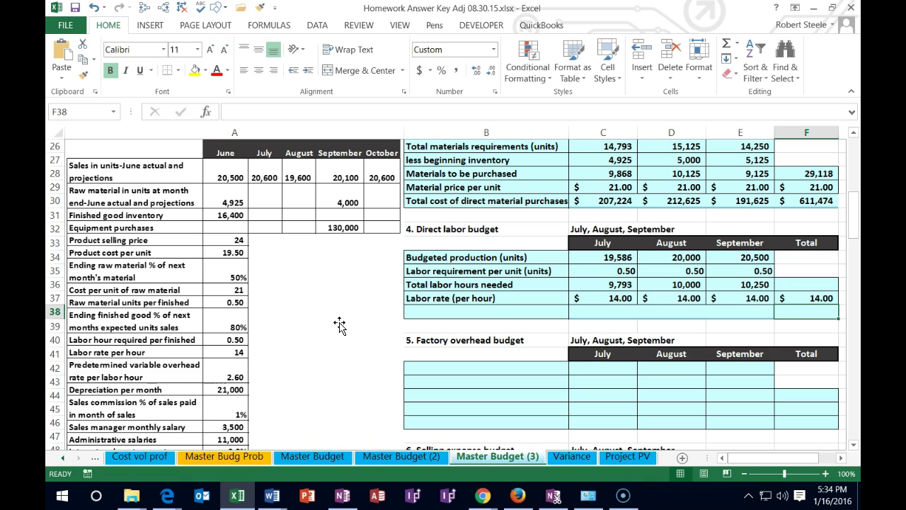
Label the last row of the direct labor budget in B38 as "Labro in dollars"
key("Left")
key("Left")
key("Left")
key("Left")
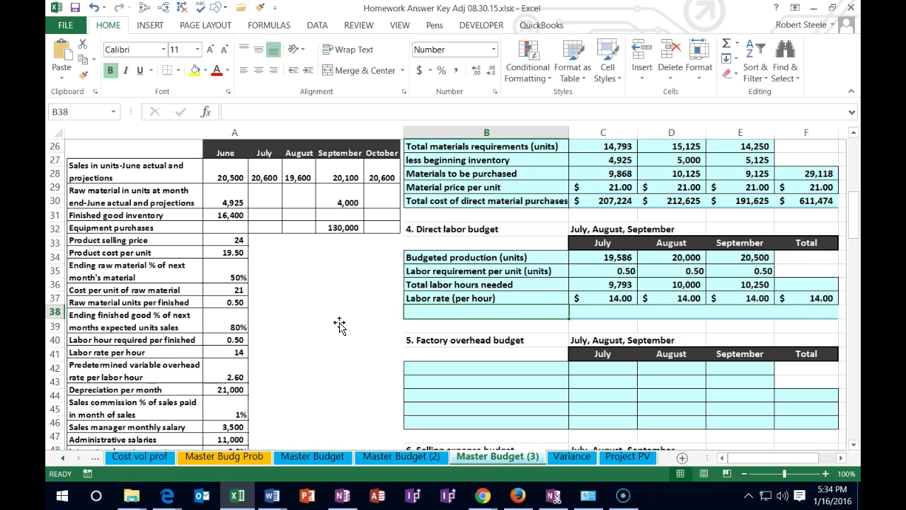
type("Labro in")
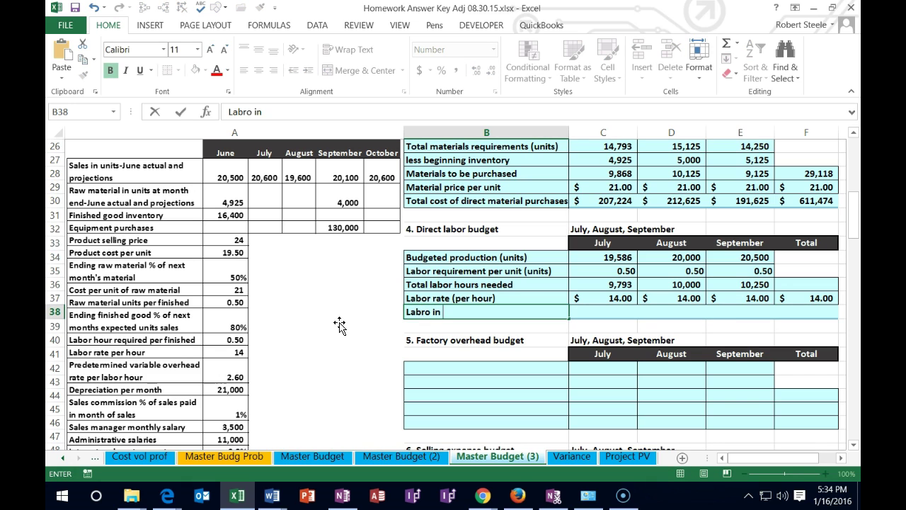
type(" dollars")
key("Tab")
Calculate July's labor cost in C38 by multiplying total labor hours by the hourly rate with =C36*C37
type("=")
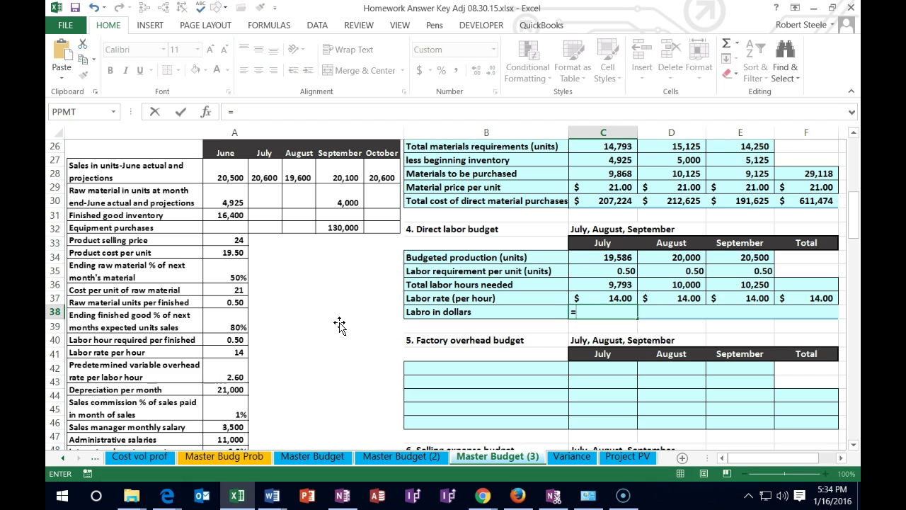
left_click(601, 283)
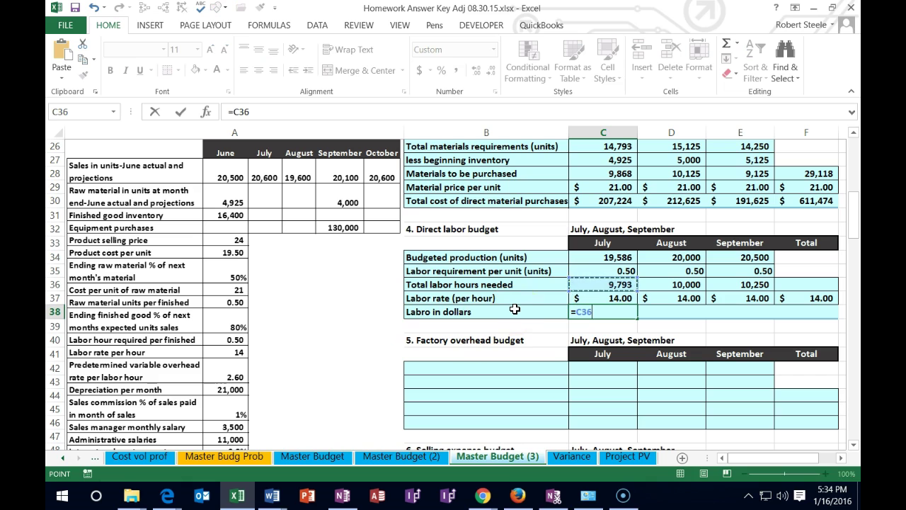
type("*")
left_click(592, 297)
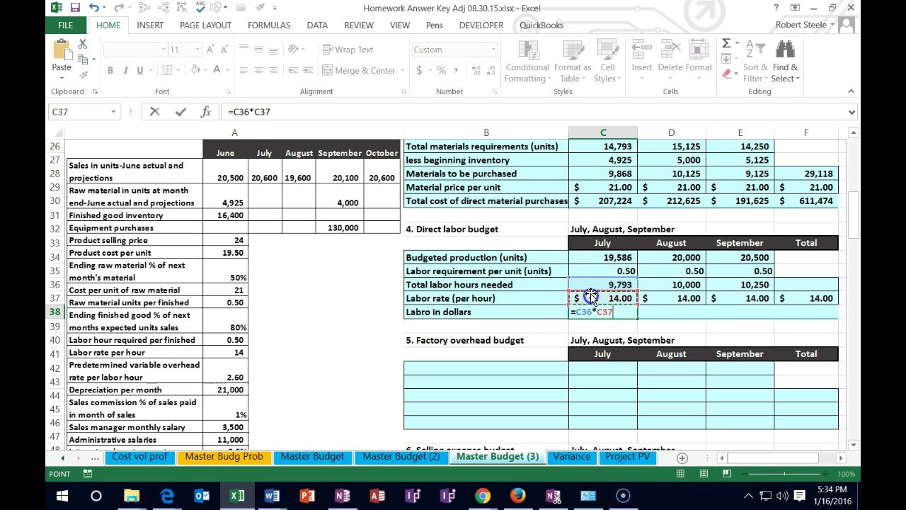
key("Tab")
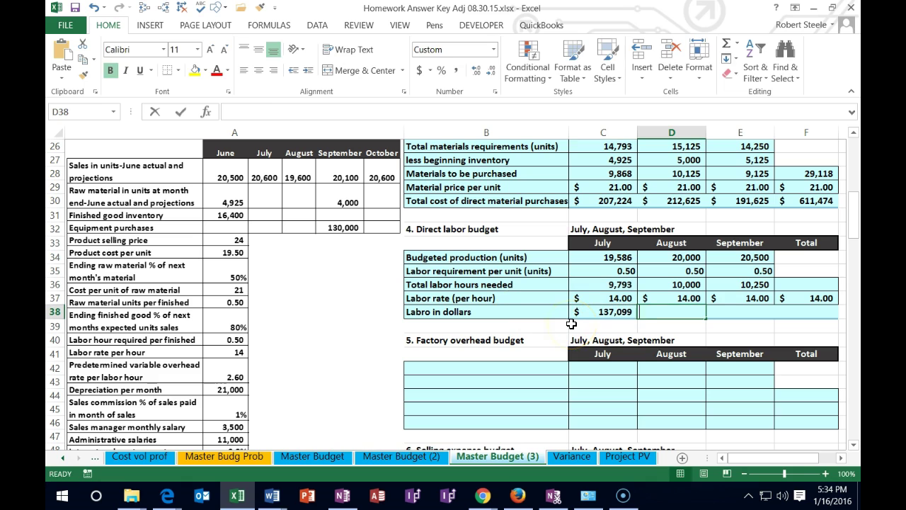
Calculate August's labor cost in D38 by multiplying total labor hours by the hourly rate with =D36*D37
type("=")
key("Up")
key("Up")
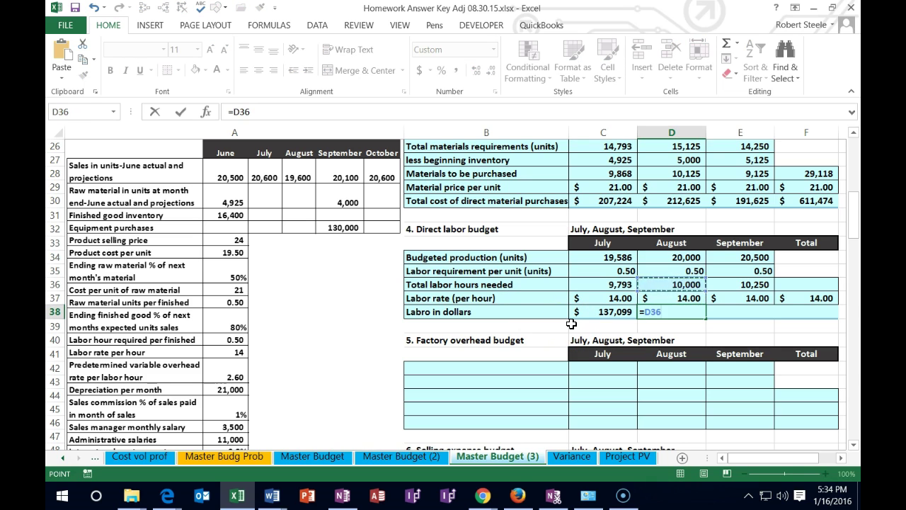
type("*")
left_click(642, 304)
key("Tab")
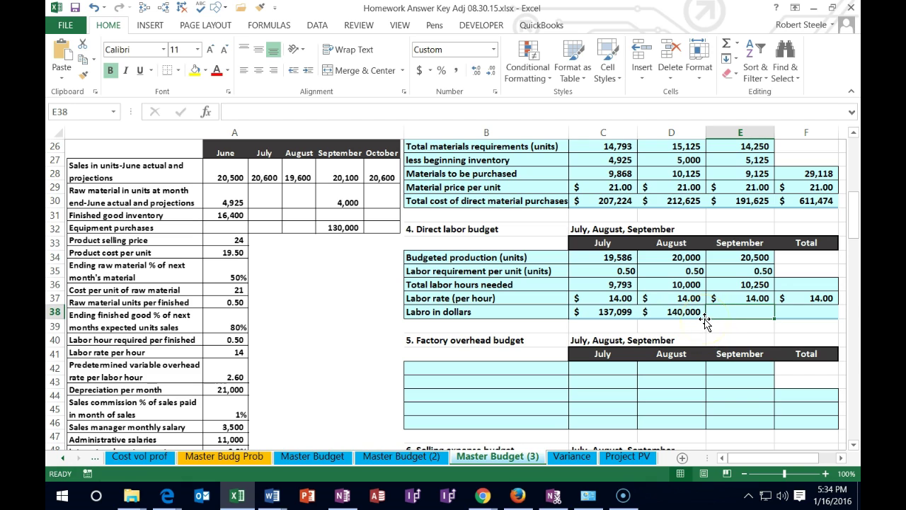
Calculate September's labor cost in E38 by multiplying total labor hours by the hourly rate with =E36*E37
type("=")
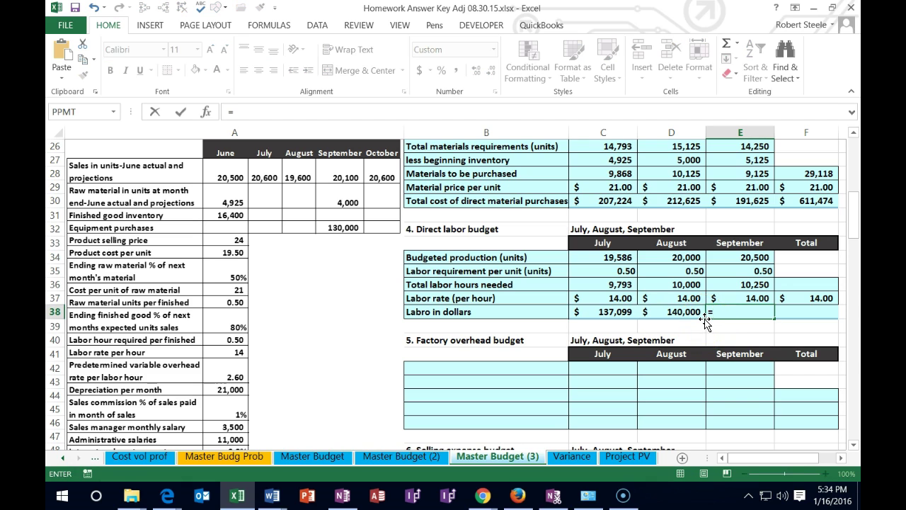
left_click(738, 283)
type("*")
left_click(740, 298)
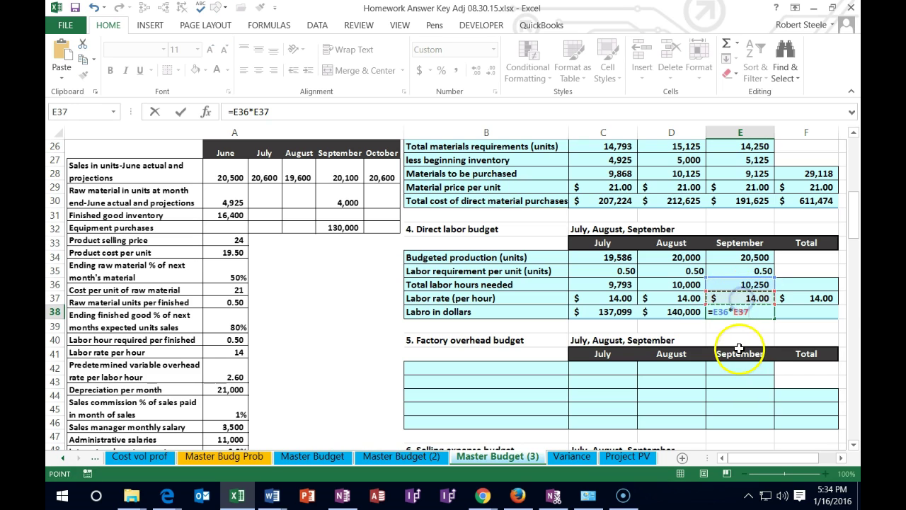
key("Tab")
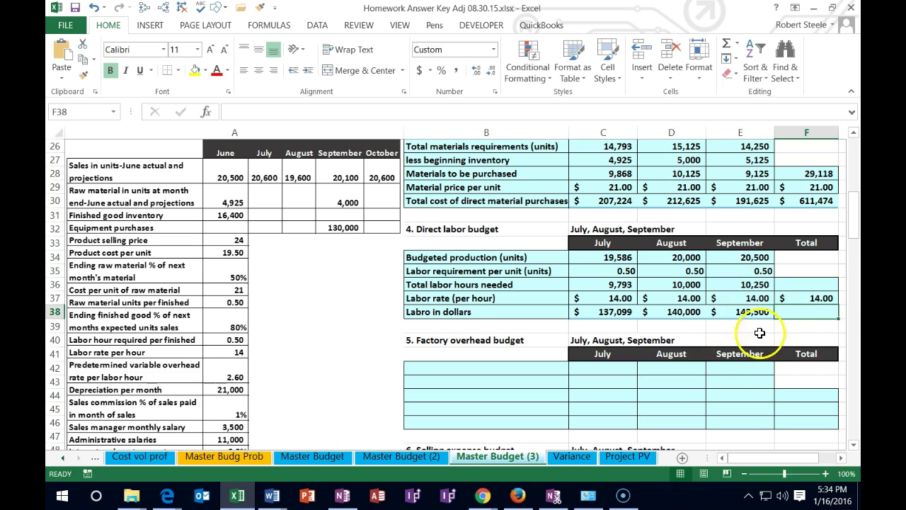
Total the labor hours for July through September in F36 with =SUM(C36:E36)
left_click(793, 284)
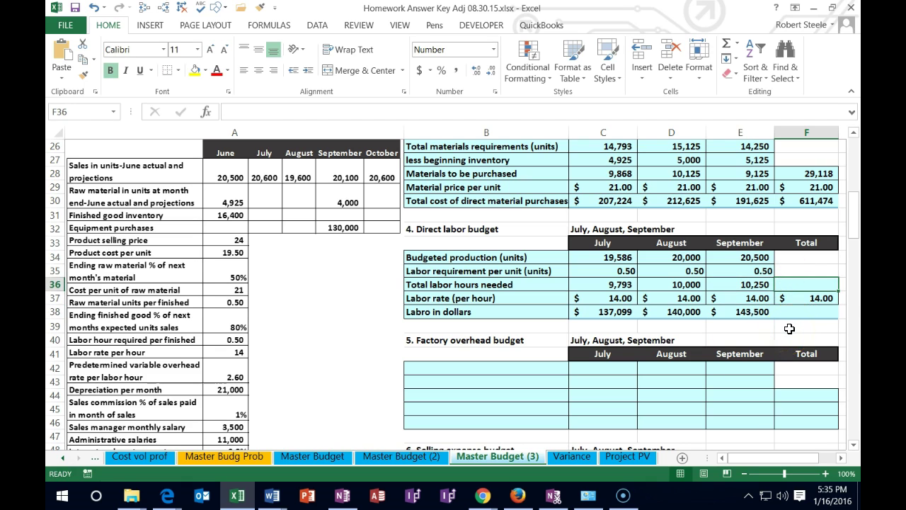
type("=sum(")
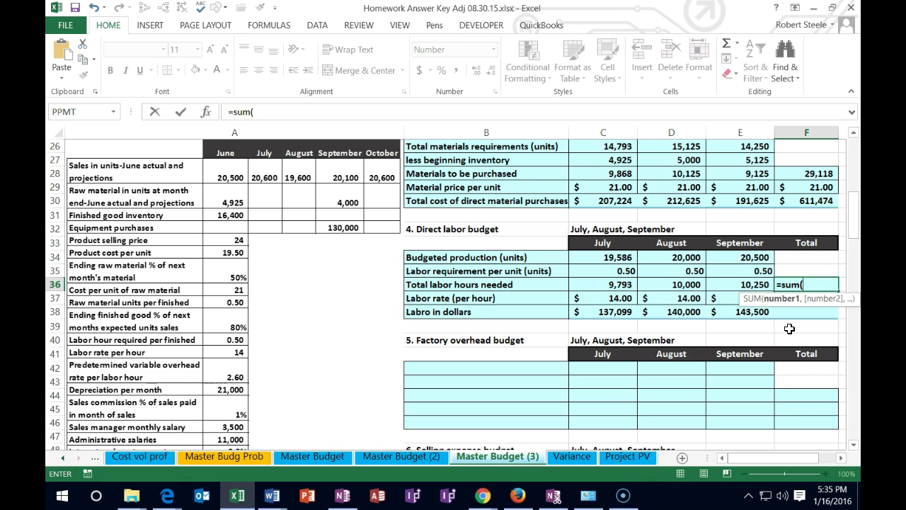
left_click_drag(609, 284, 715, 290)
key("Return")
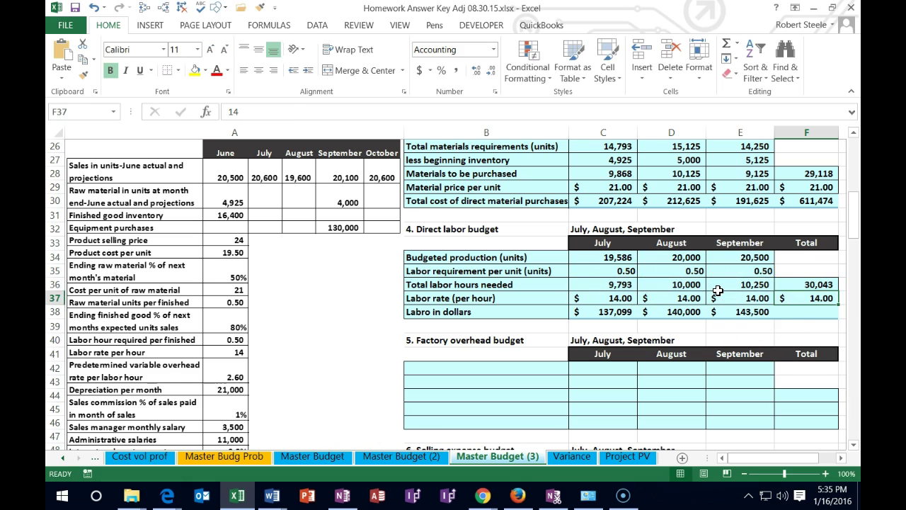
left_click(788, 282)
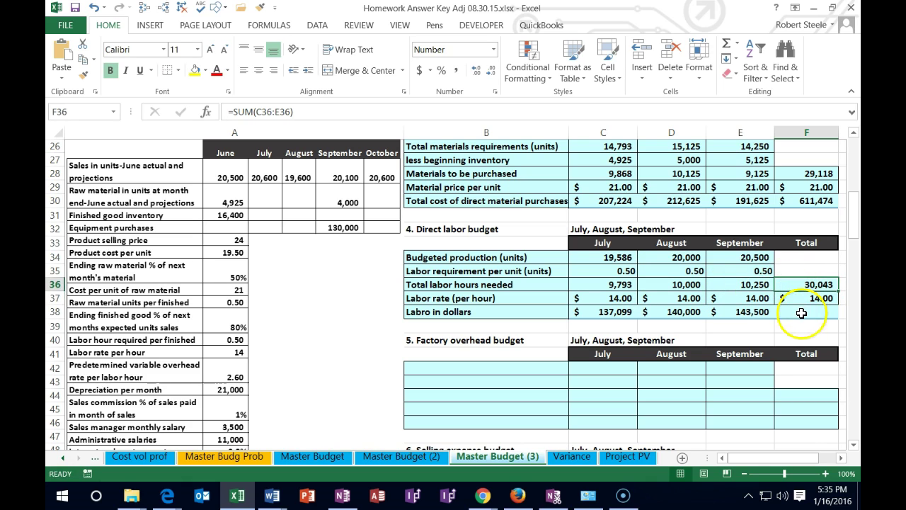
Calculate the total labor cost in F38 by multiplying the total labor hours by the hourly rate with =F36*F37
left_click(799, 311)
type("=")
key("Up")
key("Up")
type("*")
key("Up")
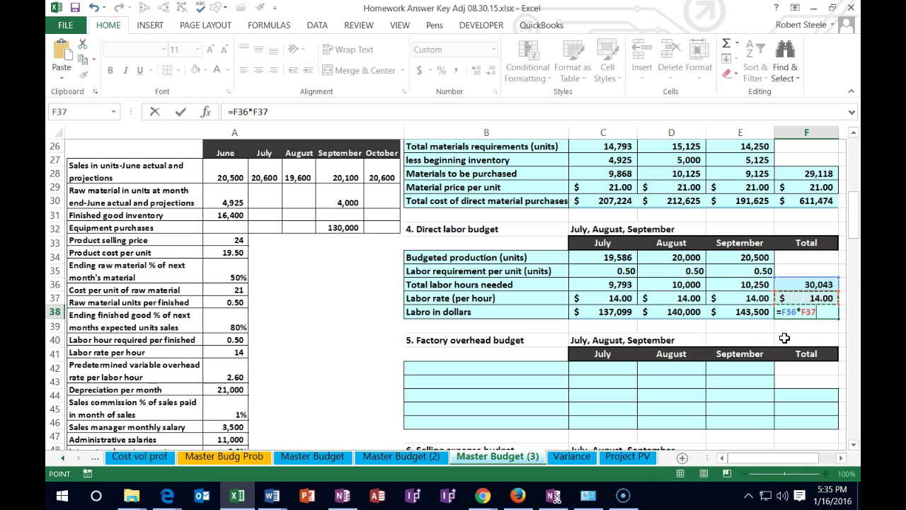
key("Return")
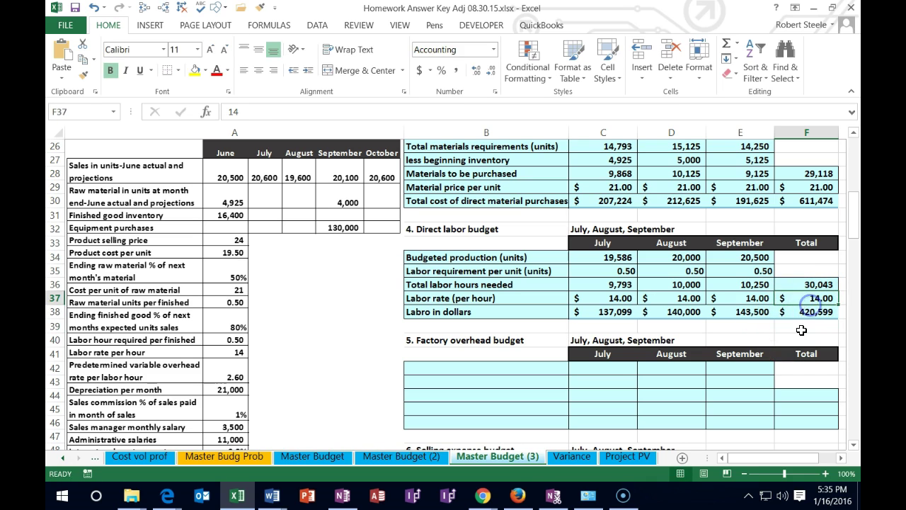
left_click(808, 312)
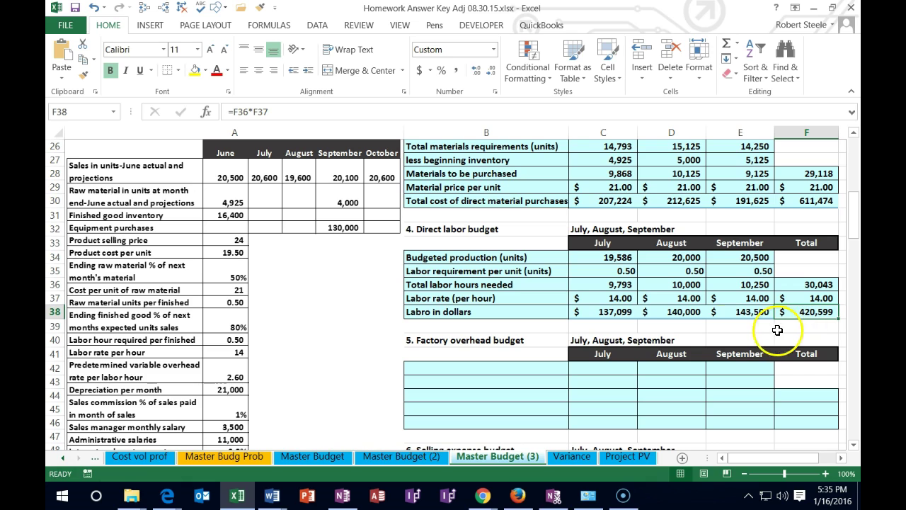
left_click(615, 313)
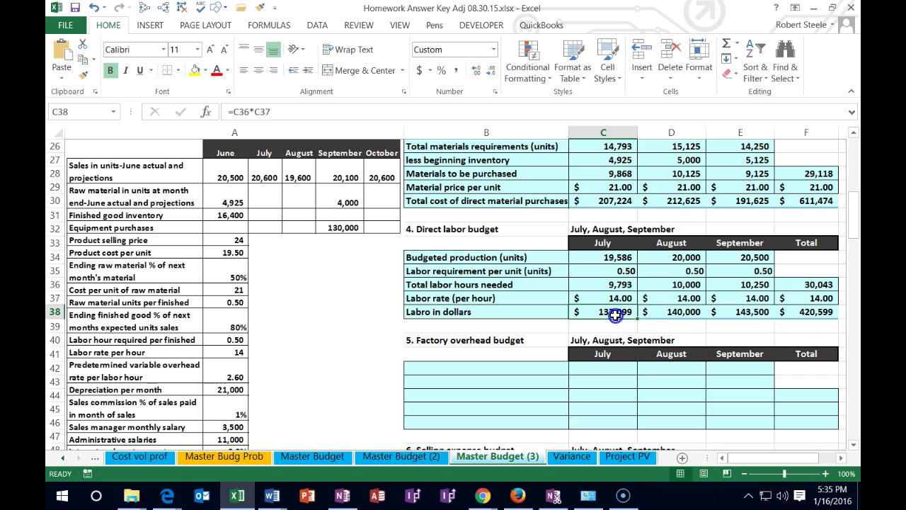
left_click_drag(615, 314, 720, 312)
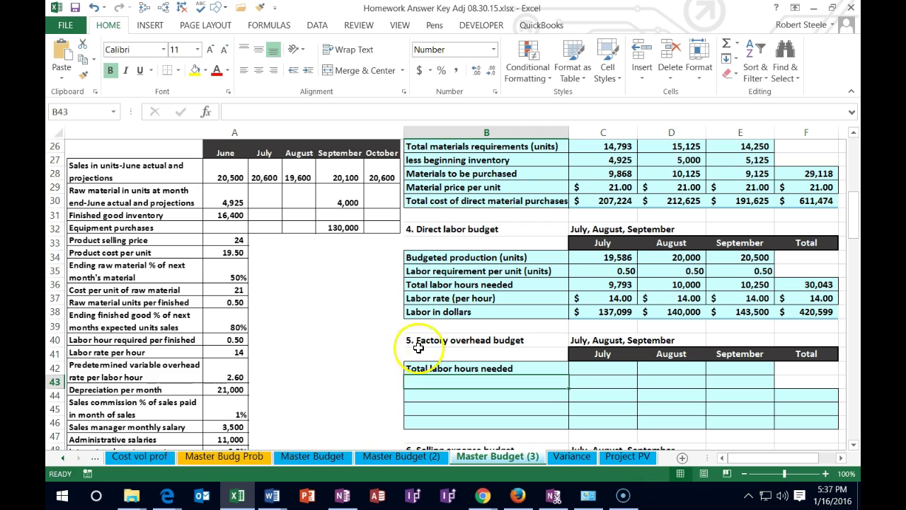
left_click(431, 339)
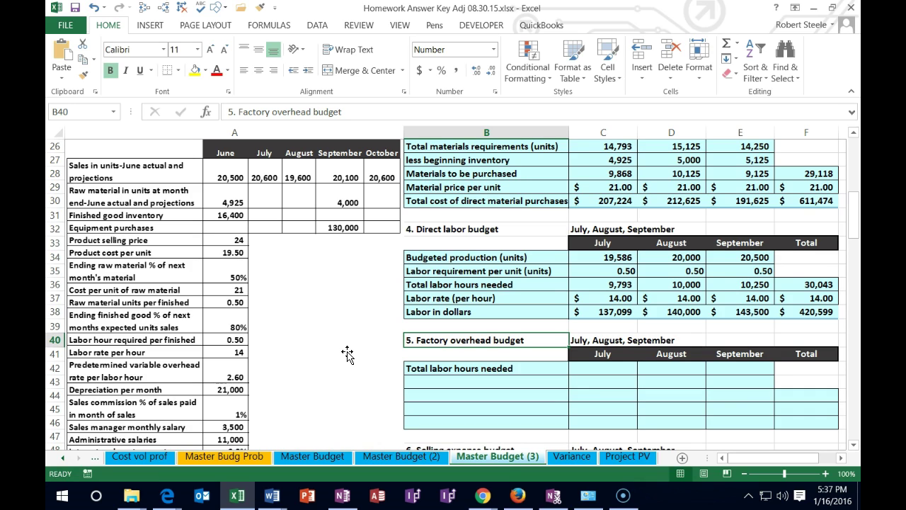
scroll(347, 354, "down", 1)
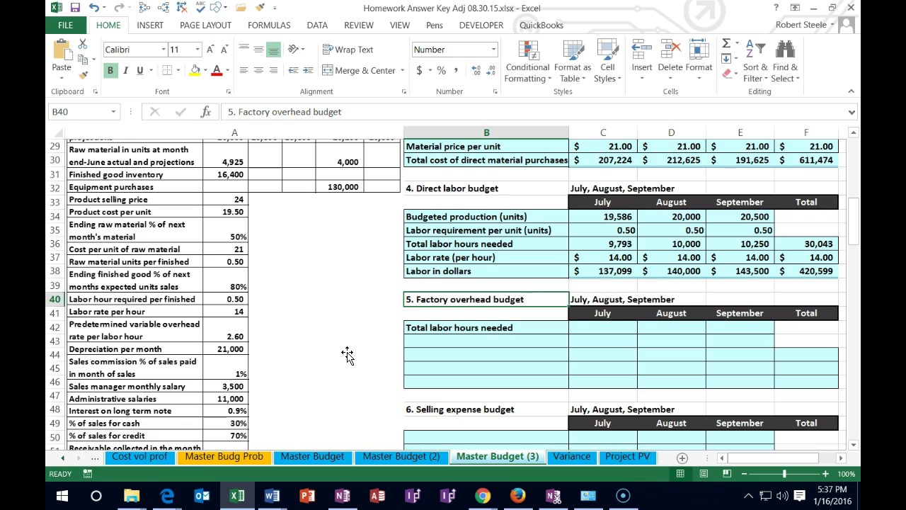
left_click(330, 354)
Link the factory overhead budget's total labor hours to the direct labor budget with =C36 in C42, =D36 in D42 and =E36 in E42
left_click(593, 328)
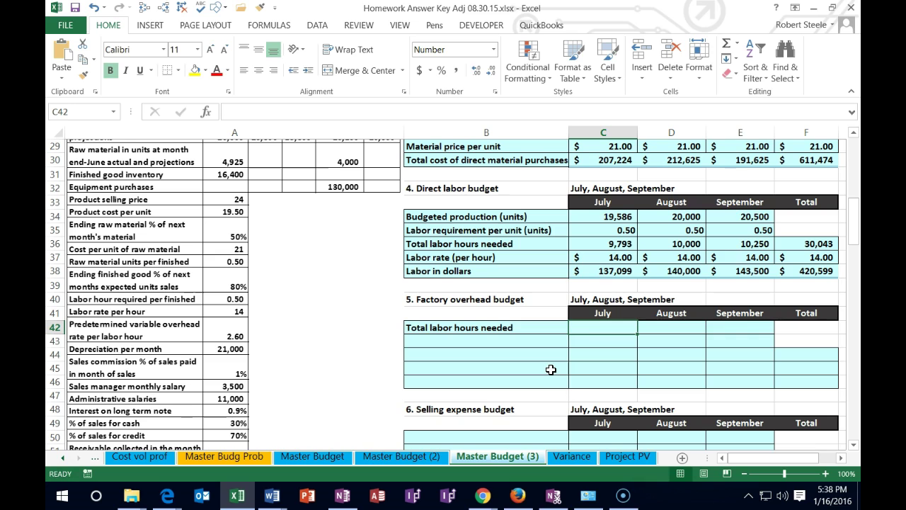
type("=")
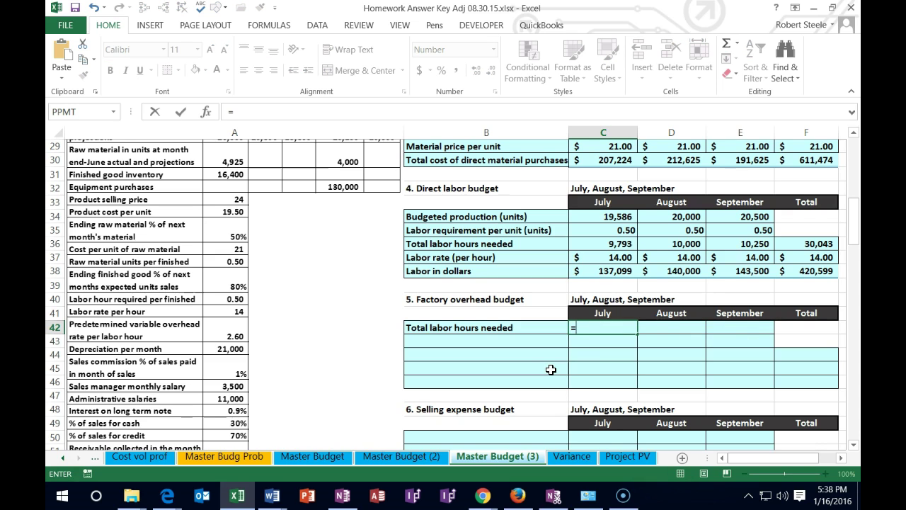
left_click(616, 243)
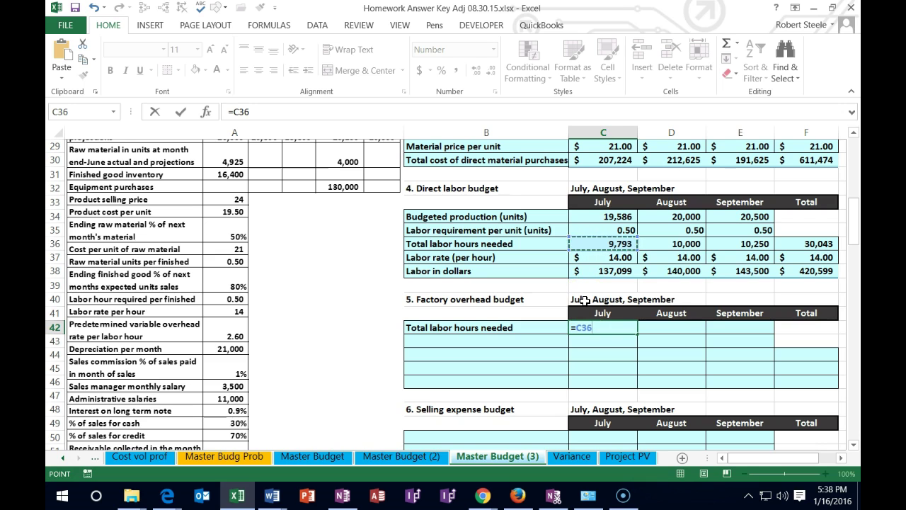
key("Tab")
type("=")
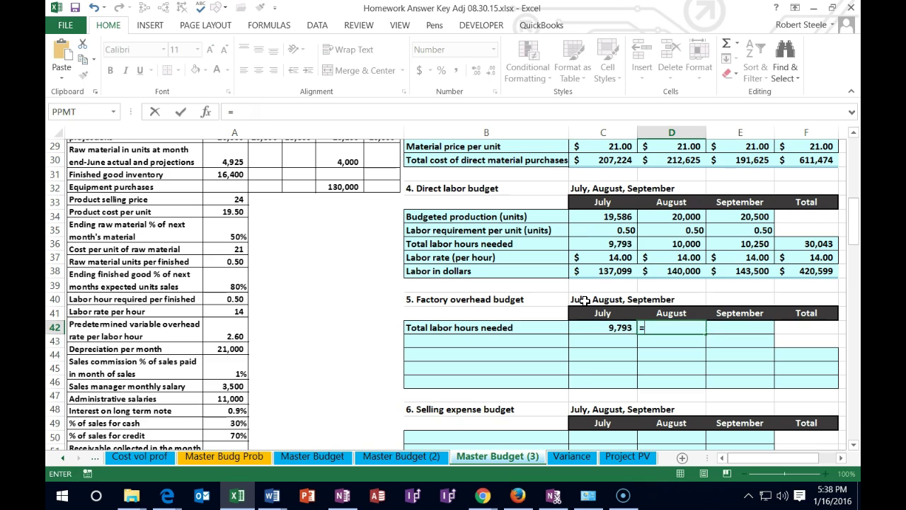
left_click(659, 243)
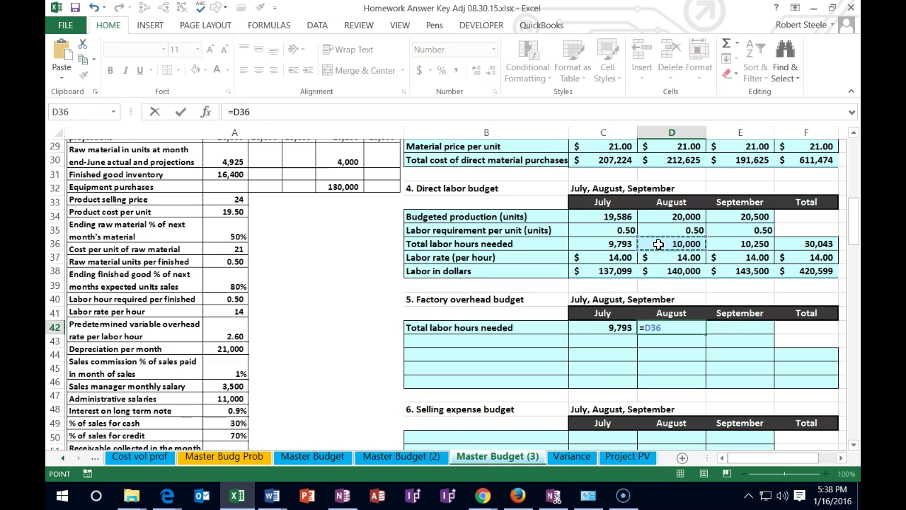
key("Tab")
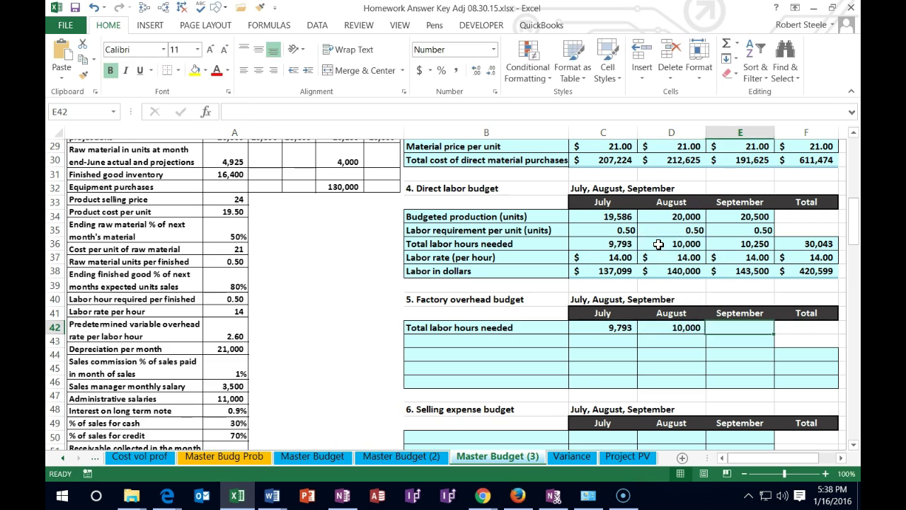
type("=")
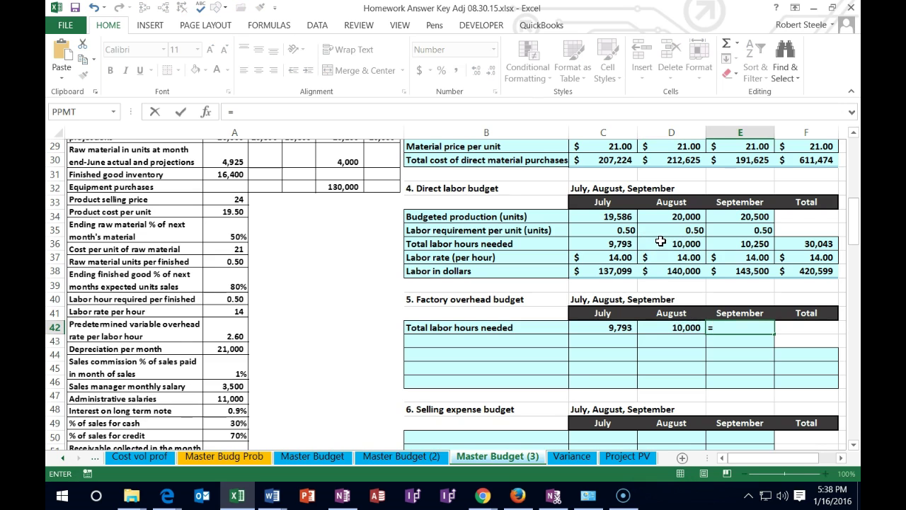
left_click(729, 243)
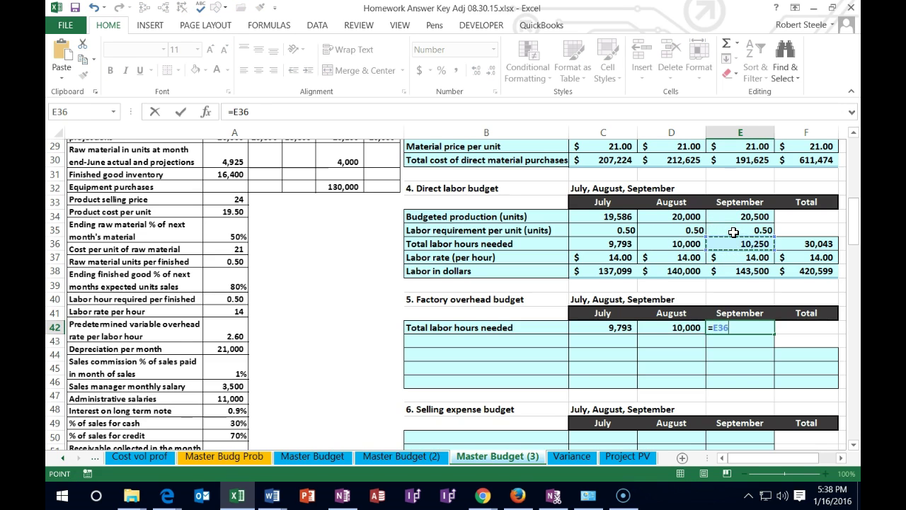
key("Tab")
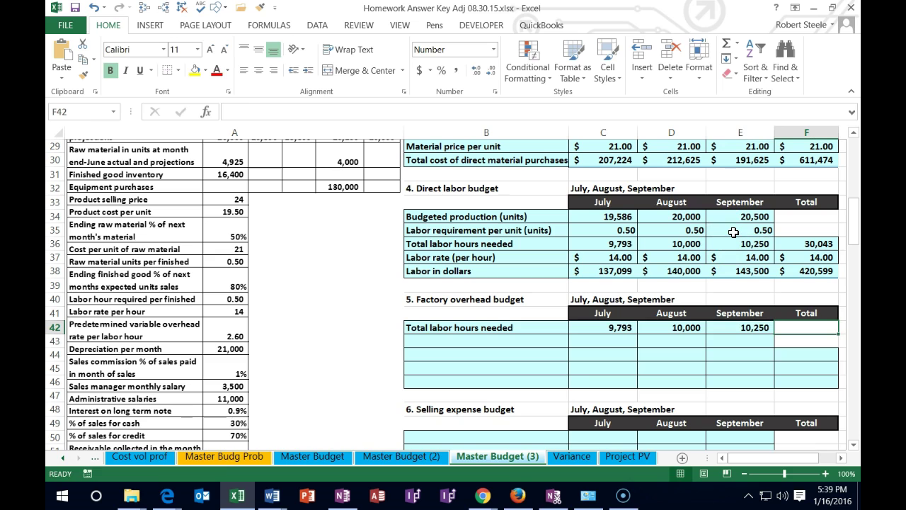
Enter a variable factory overhead rate of 2.6 for July, August and September in C43:E43
key("Left")
key("Left")
key("Left")
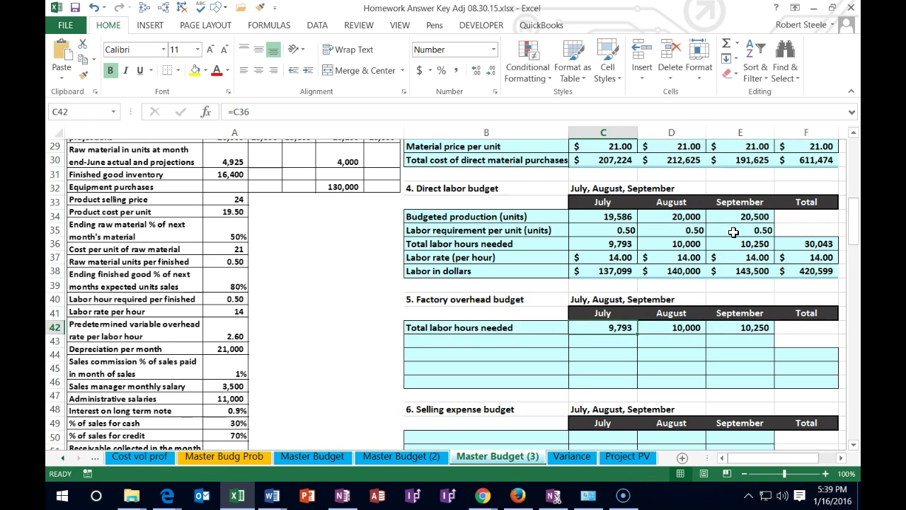
key("Left")
key("Down")
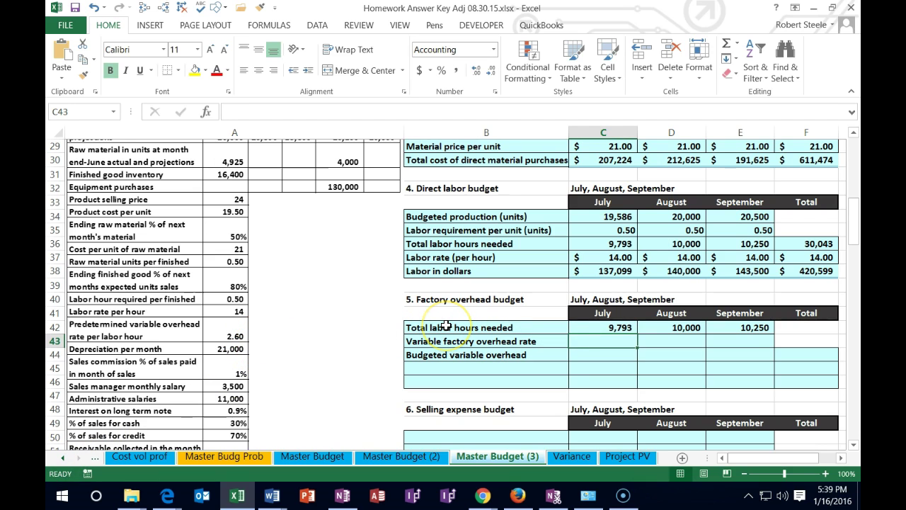
type("2.6")
key("Tab")
type("2.6")
key("Tab")
type("2.6")
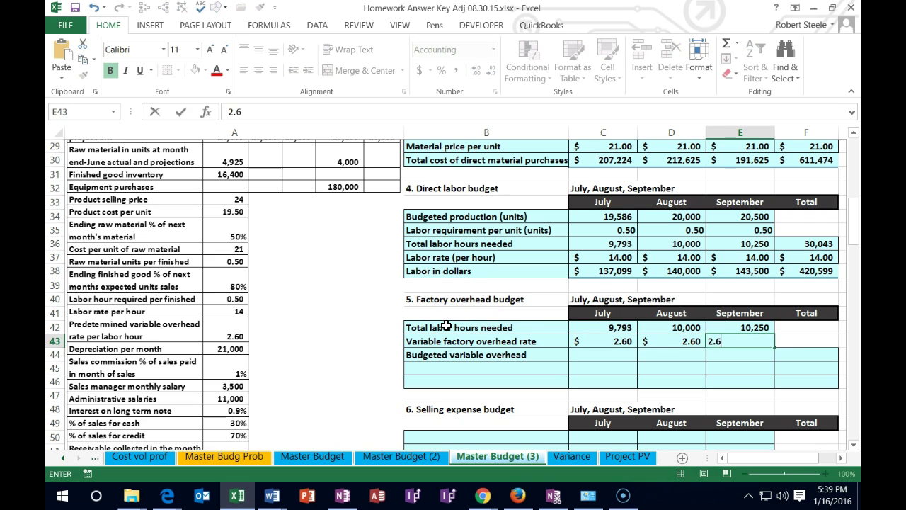
key("Return")
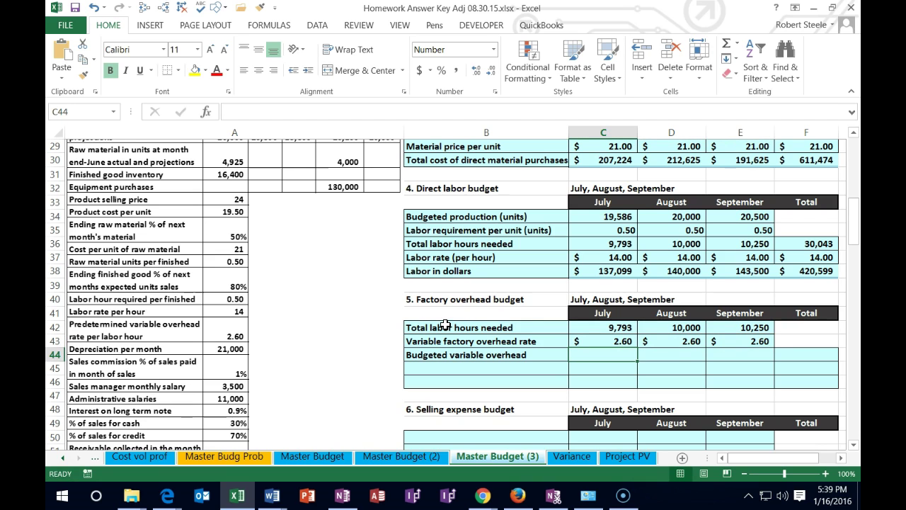
Calculate July's budgeted variable overhead in C44 by multiplying labor hours by the overhead rate with =C42*C43
left_click(587, 342)
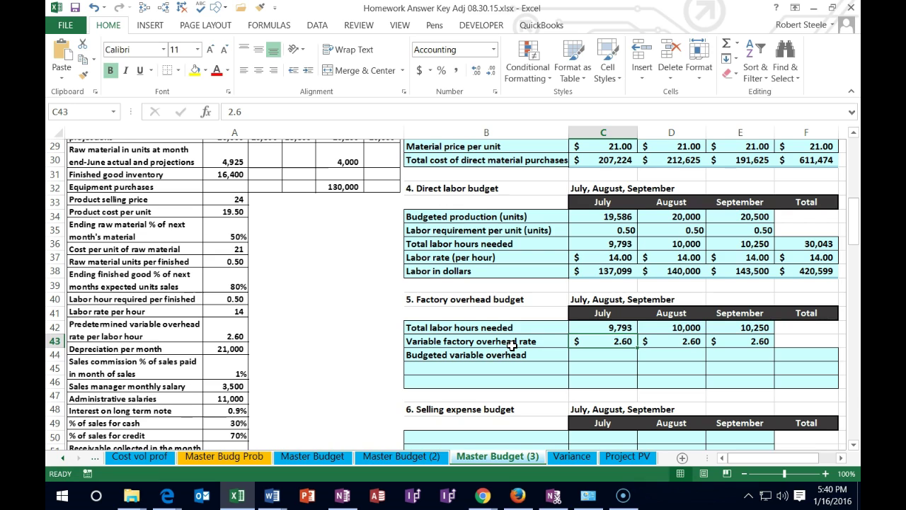
key("Down")
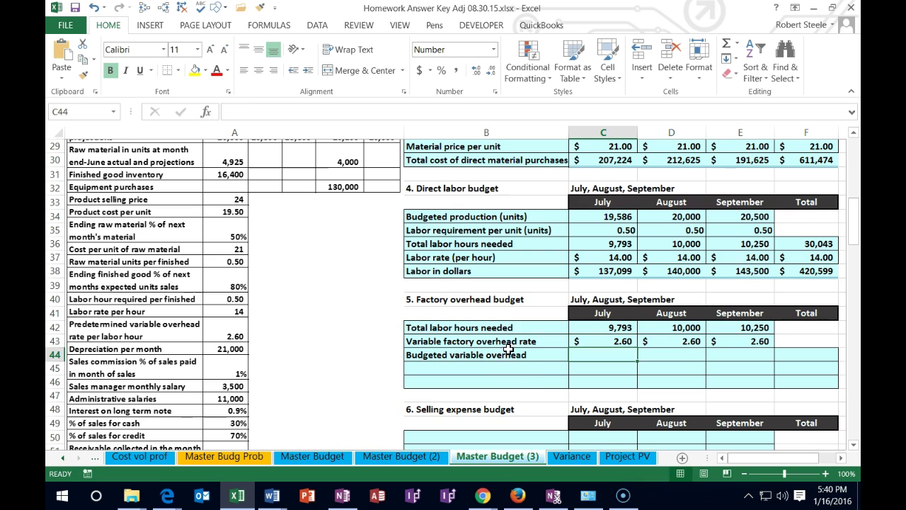
type("=")
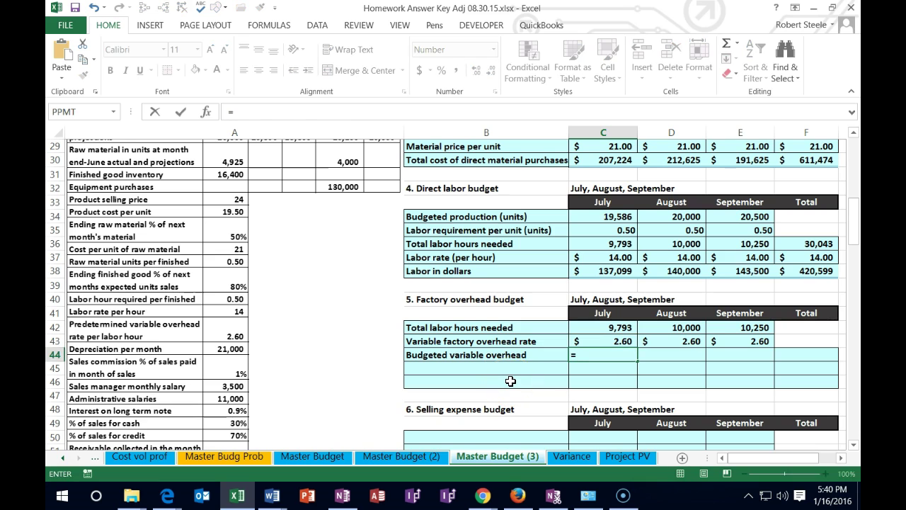
left_click(590, 327)
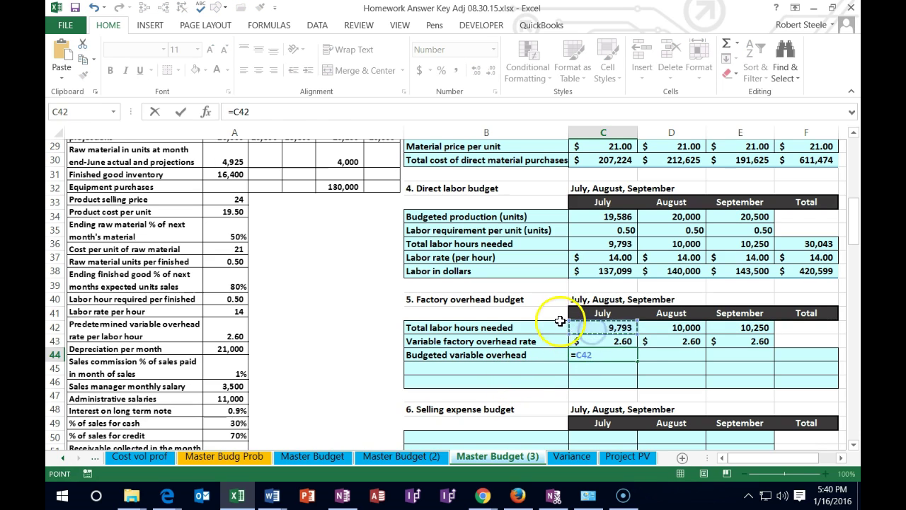
type("*")
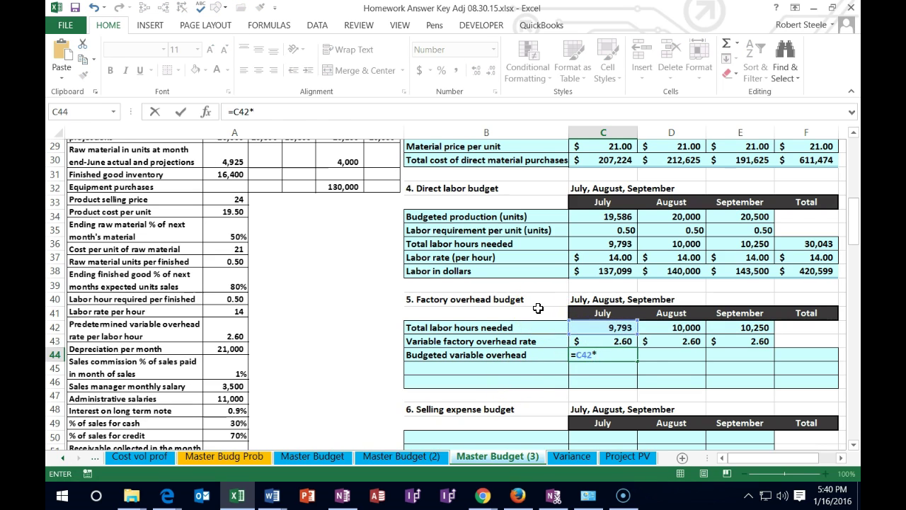
left_click(591, 340)
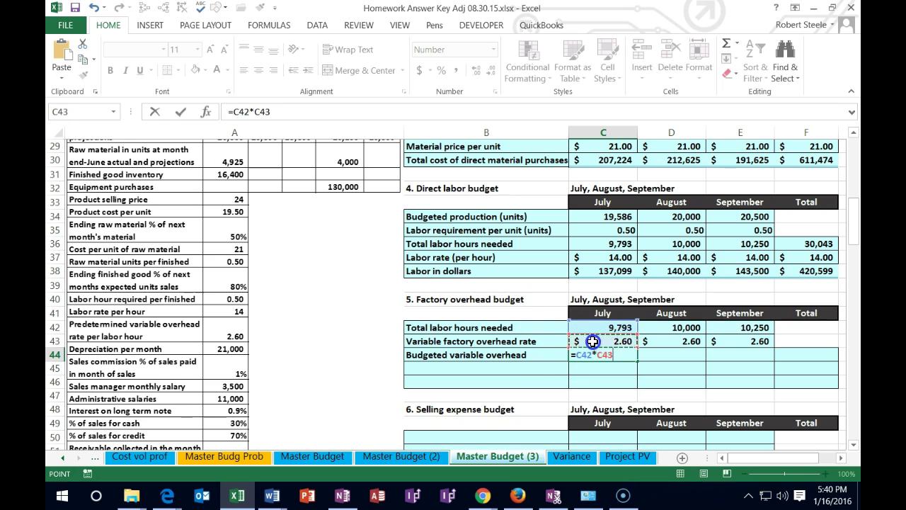
key("Return")
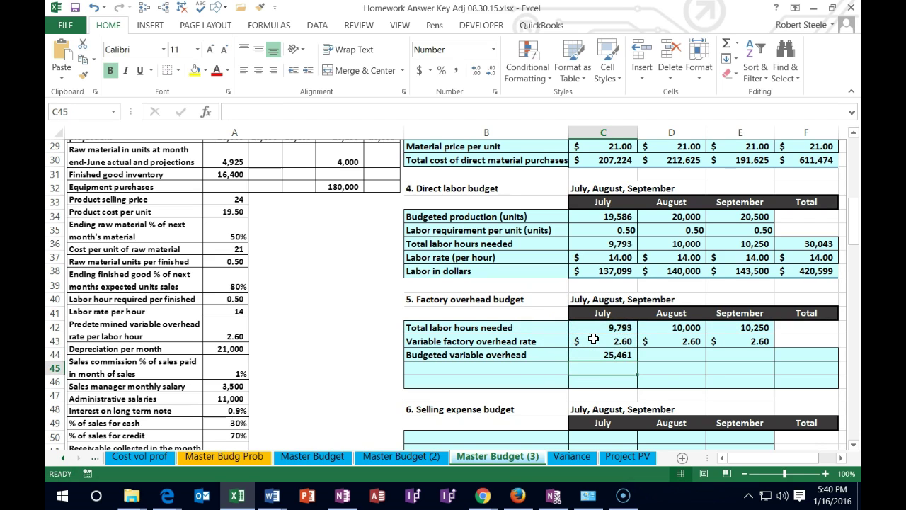
Calculate August's budgeted variable overhead in D44 by multiplying labor hours by the overhead rate with =D42*D43
key("Right")
key("Up")
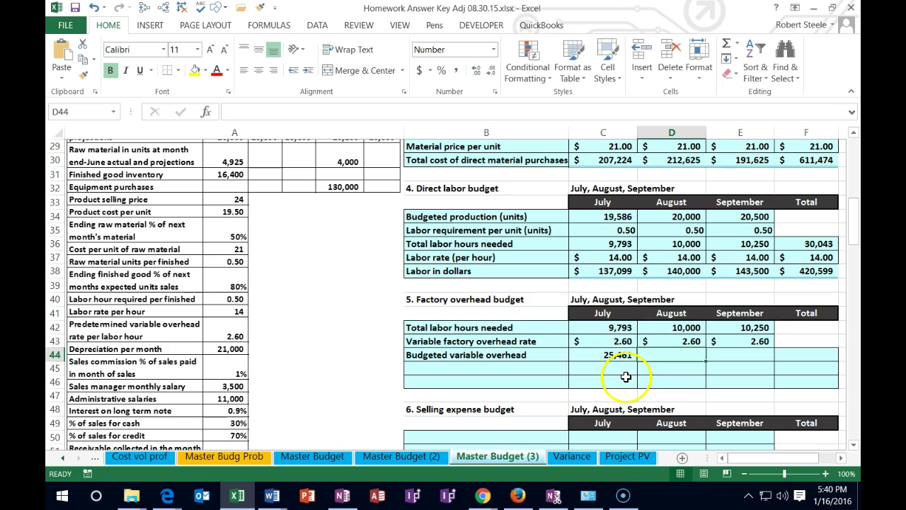
type("=")
key("Up")
key("Up")
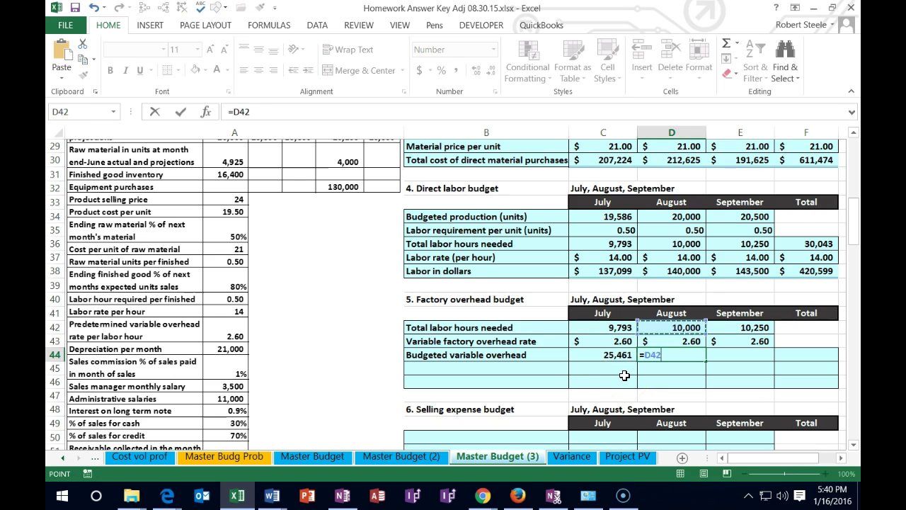
type("*")
left_click(694, 340)
key("Tab")
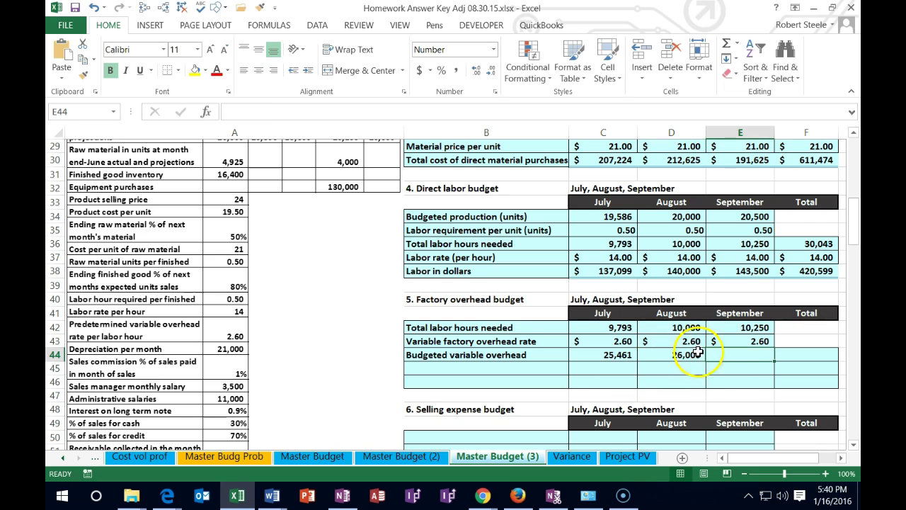
Calculate September's budgeted variable overhead in E44 by multiplying labor hours by the overhead rate with =E42*E43
type("=")
key("Up")
key("Up")
type("*")
key("Up")
key("Tab")
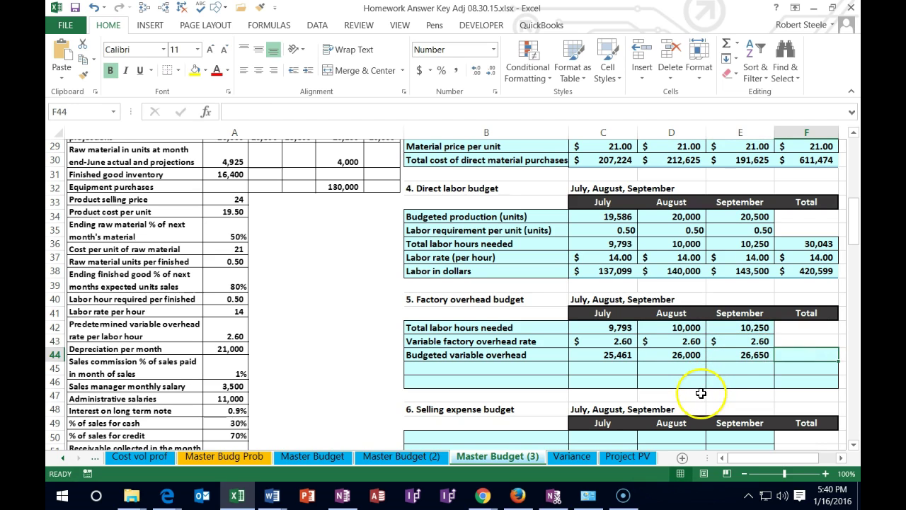
Total the budgeted variable overhead for July through September in F44 with =SUM(C44:E44)
type("=sum(")
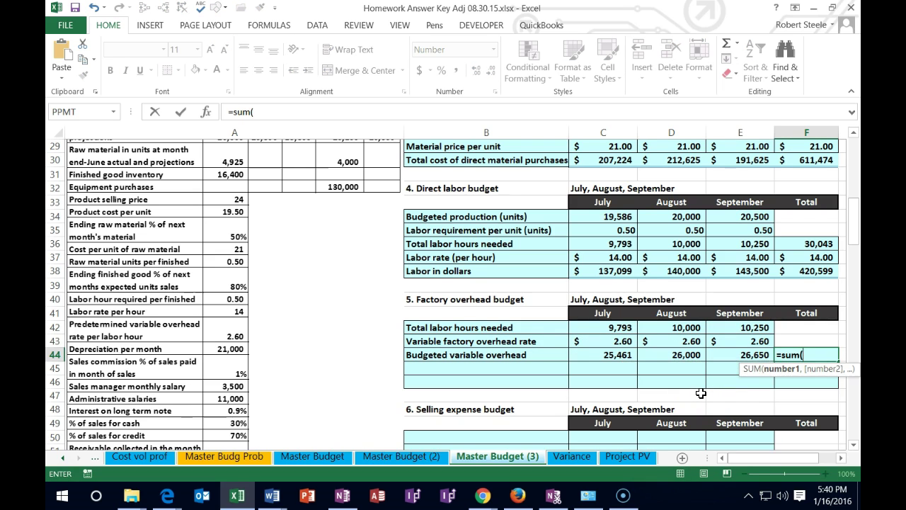
left_click_drag(616, 354, 708, 348)
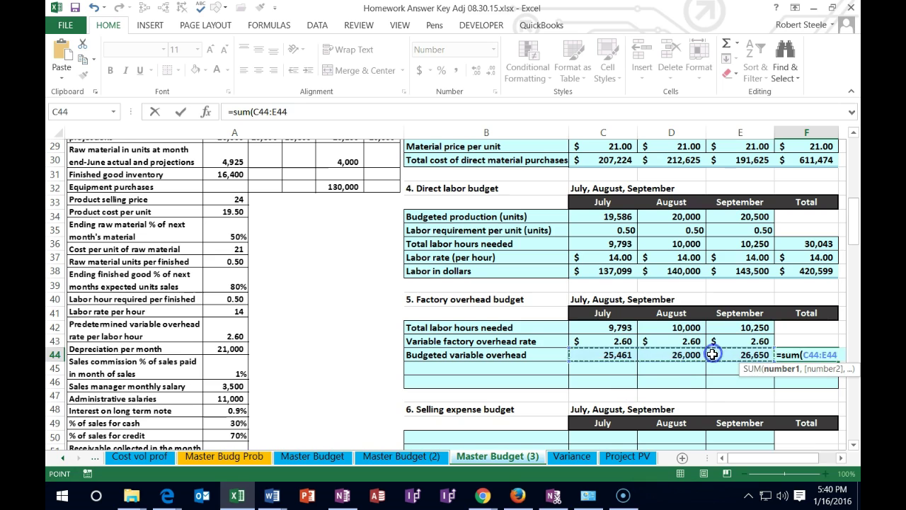
key("Return")
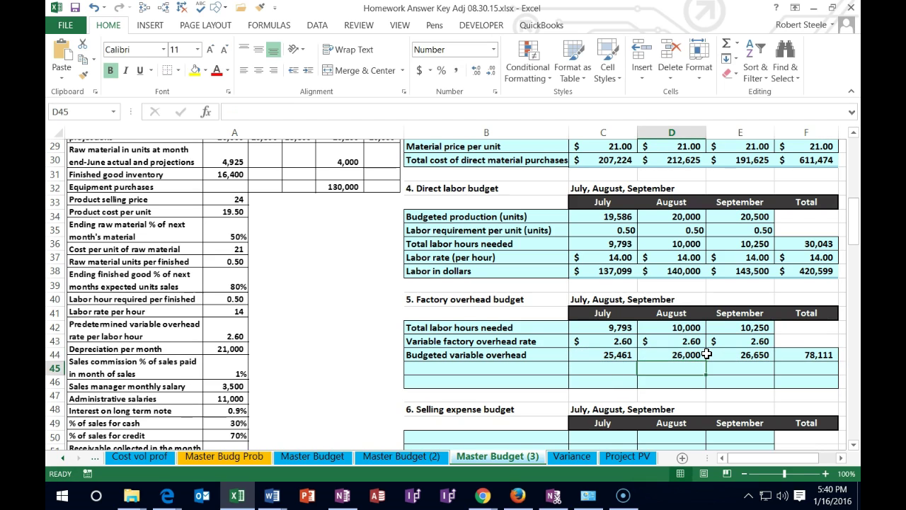
Enter 21000 as the budgeted fixed overhead for July, August and September in C45:E45
key("Left")
key("Left")
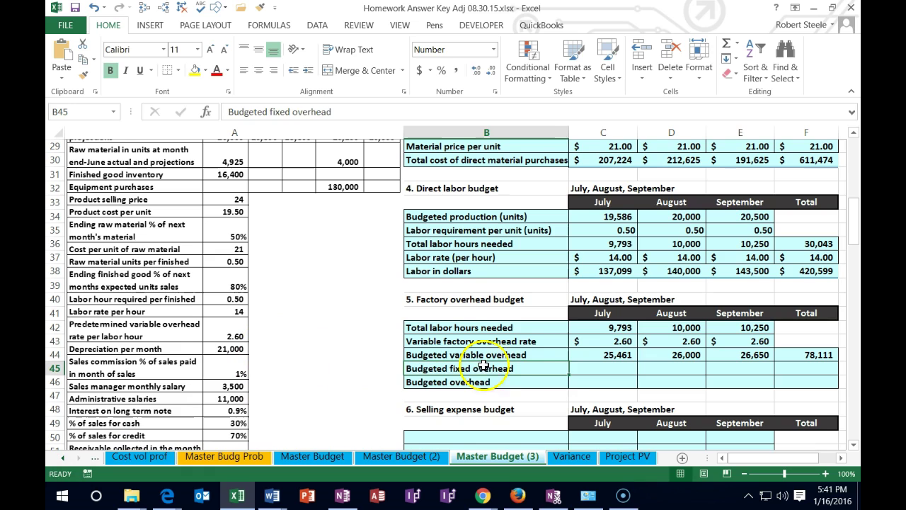
left_click(579, 368)
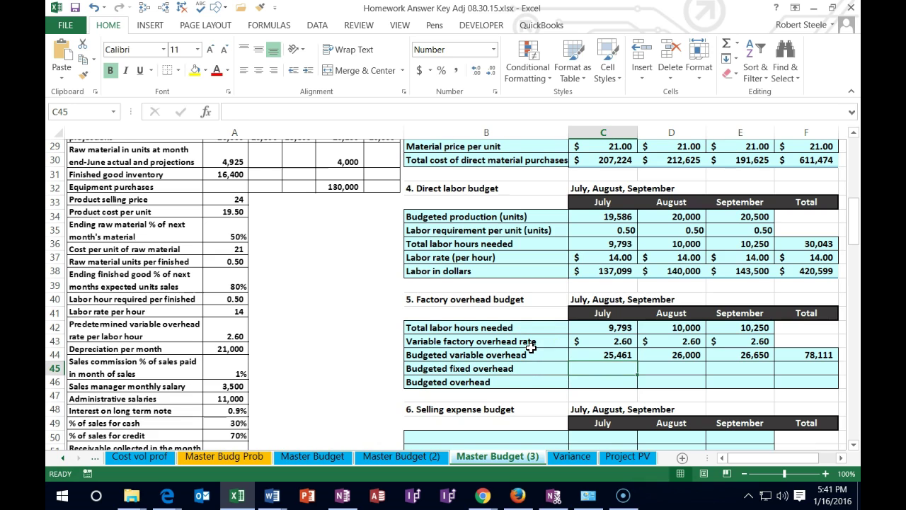
type("21000")
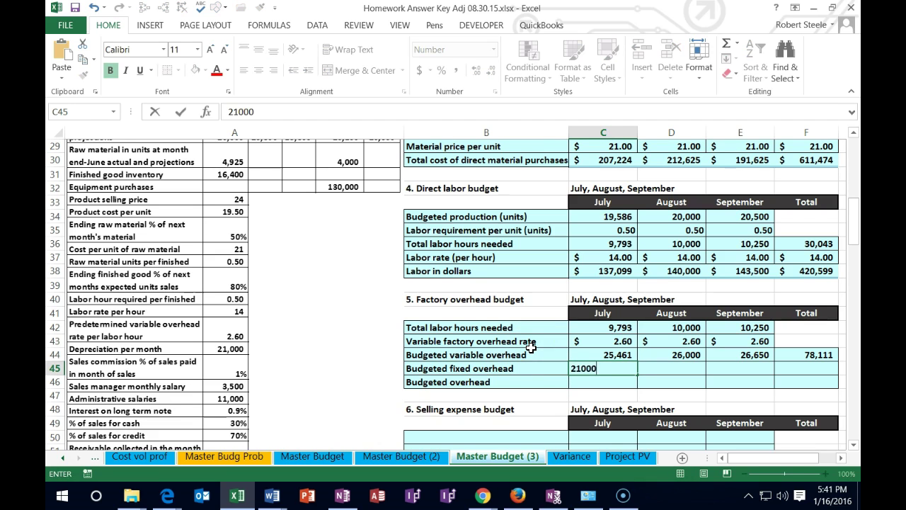
key("Tab")
type("21000")
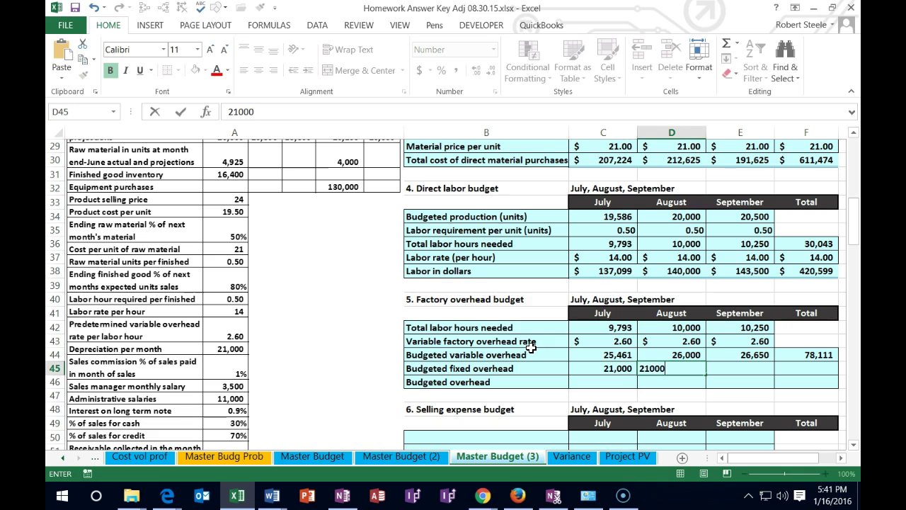
key("Tab")
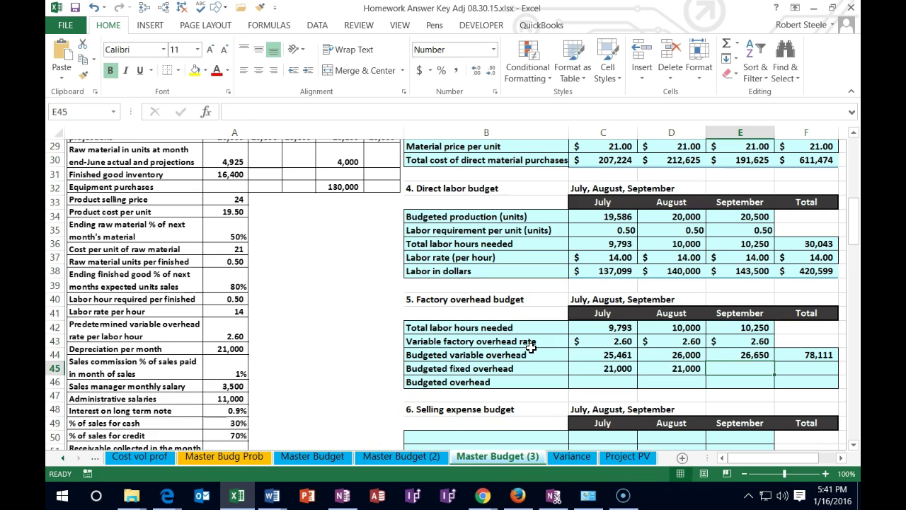
type("21000")
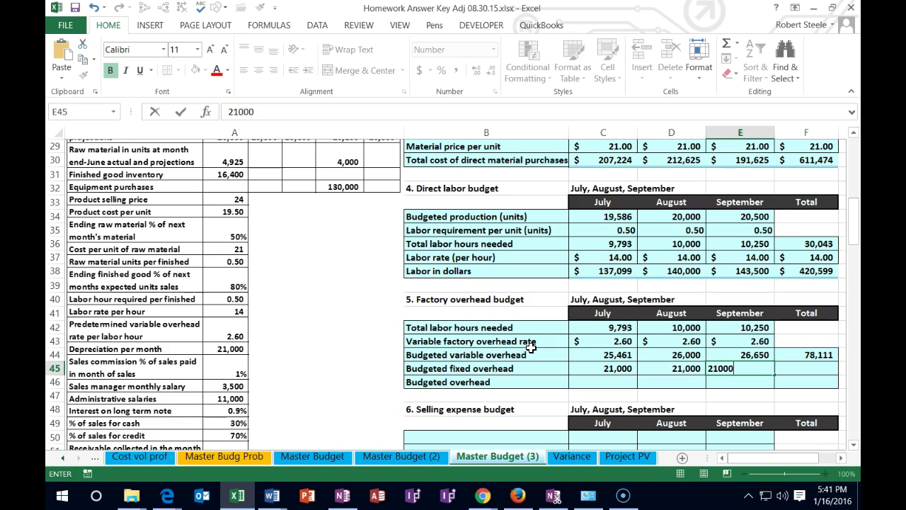
key("Tab")
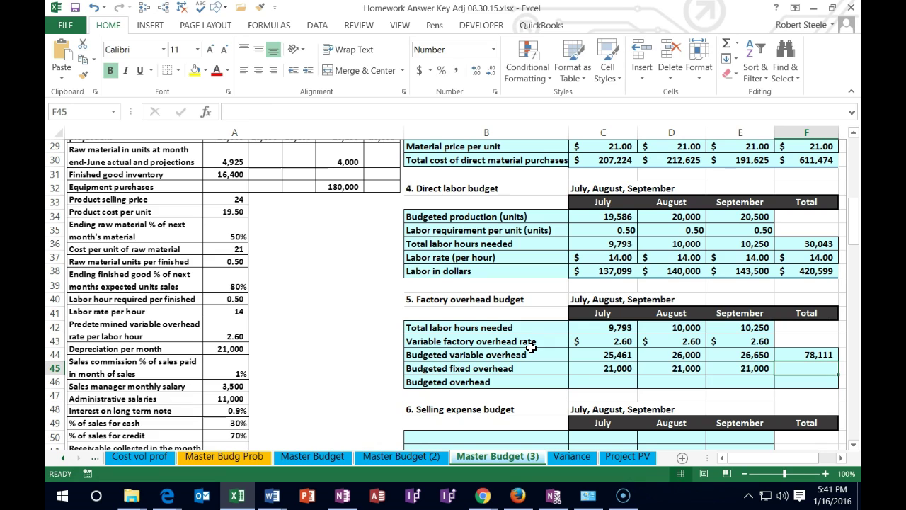
Total the budgeted fixed overhead for July through September in F45 with =SUM(C45:E45)
type("=sum(")
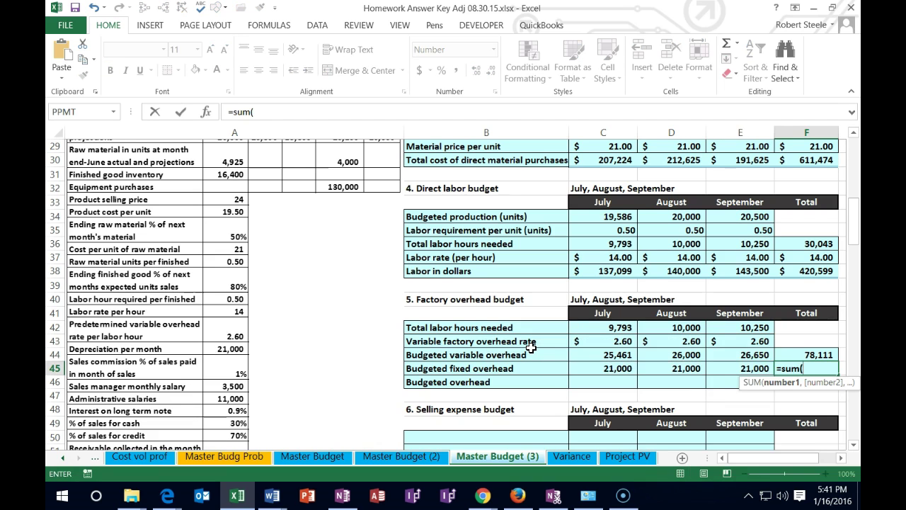
left_click_drag(601, 368, 716, 368)
key("Return")
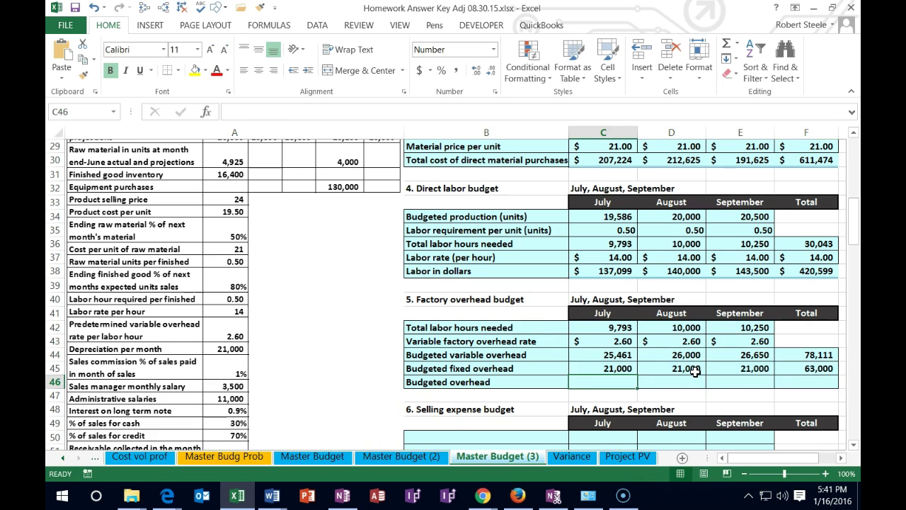
Calculate July's budgeted overhead in C46 by adding variable and fixed overhead with =C44+C45
key("Left")
key("Left")
key("Right")
key("Right")
type("=")
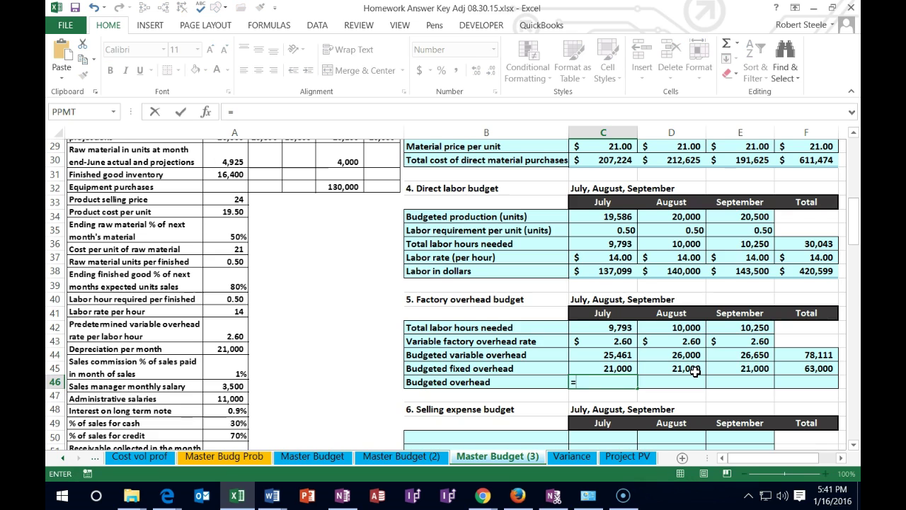
left_click(601, 355)
type("+")
left_click(593, 368)
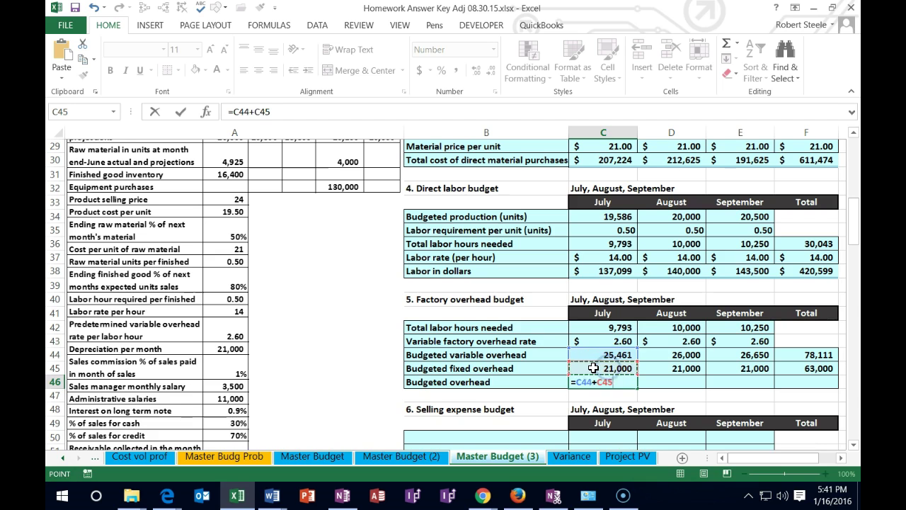
key("Return")
Try to calculate August's budgeted overhead in D46 with =D44*D45
key("Up")
key("Right")
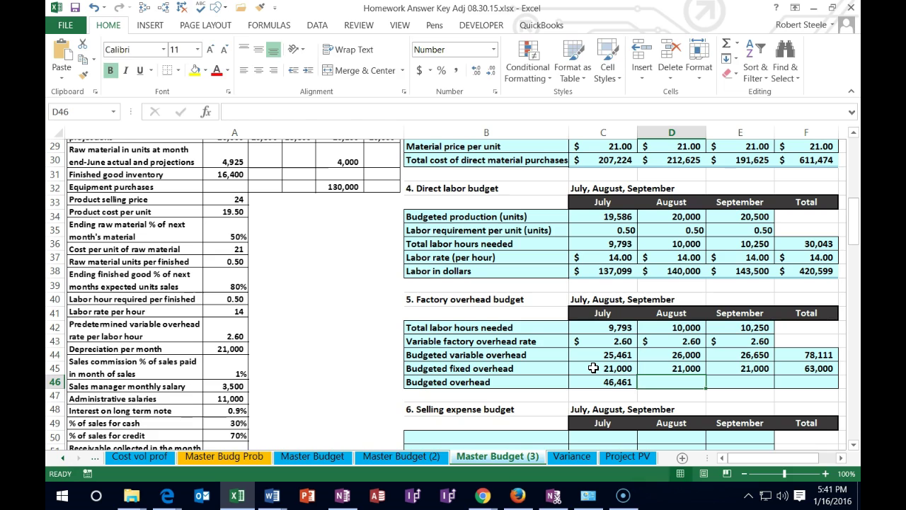
type("=")
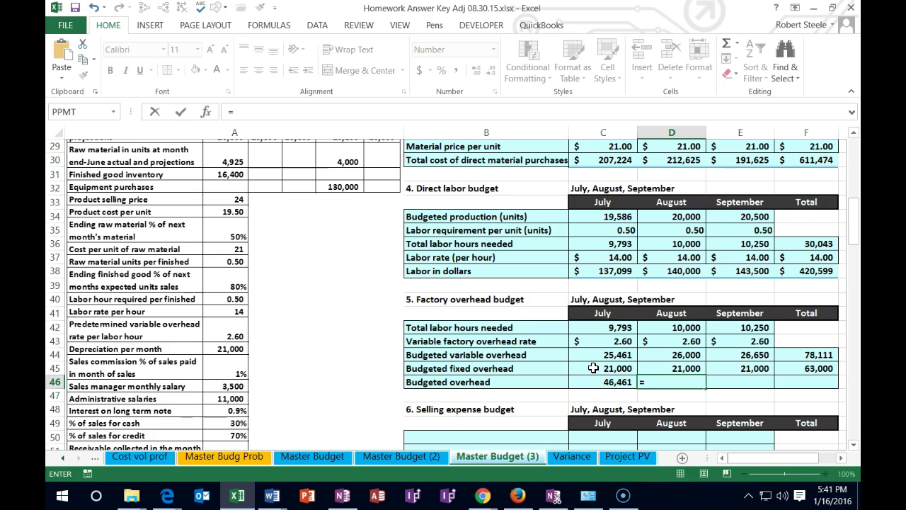
left_click(648, 352)
type("*")
left_click(679, 369)
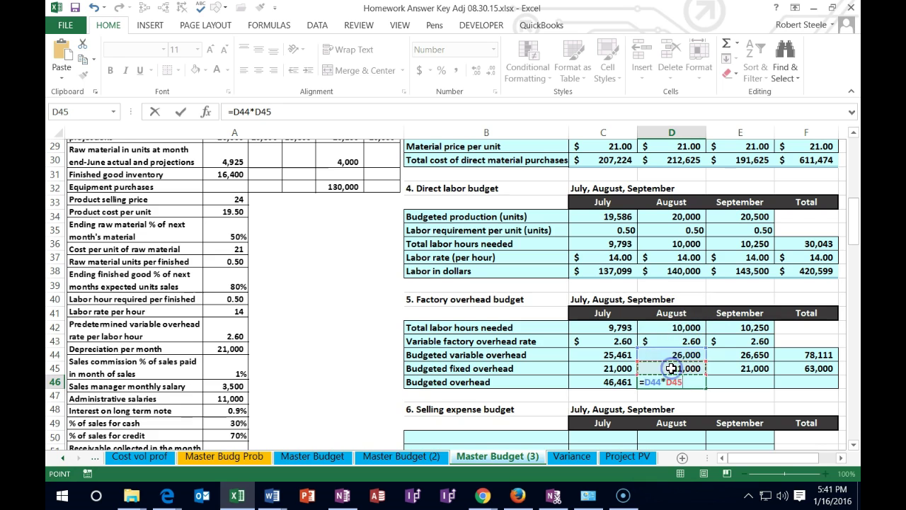
key("Tab")
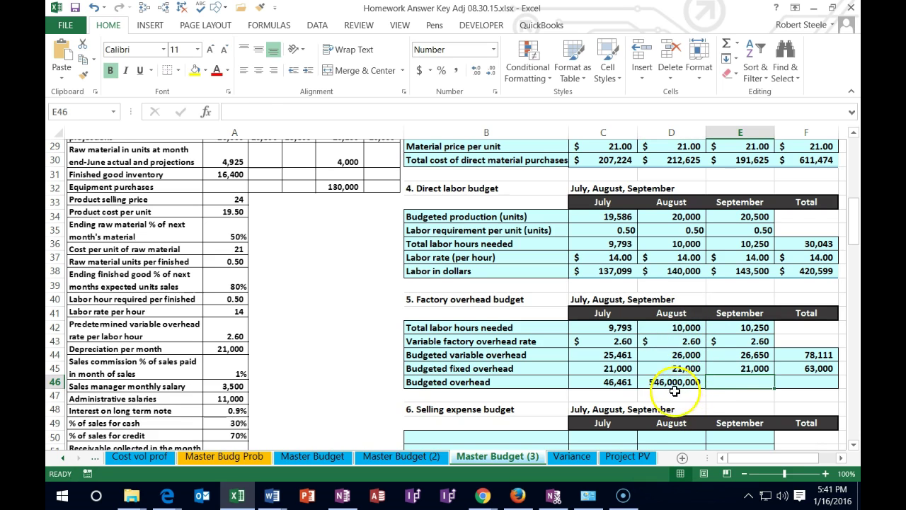
Replace August's budgeted overhead formula in D46 with =D44+D45 to add variable and fixed overhead
left_click(674, 383)
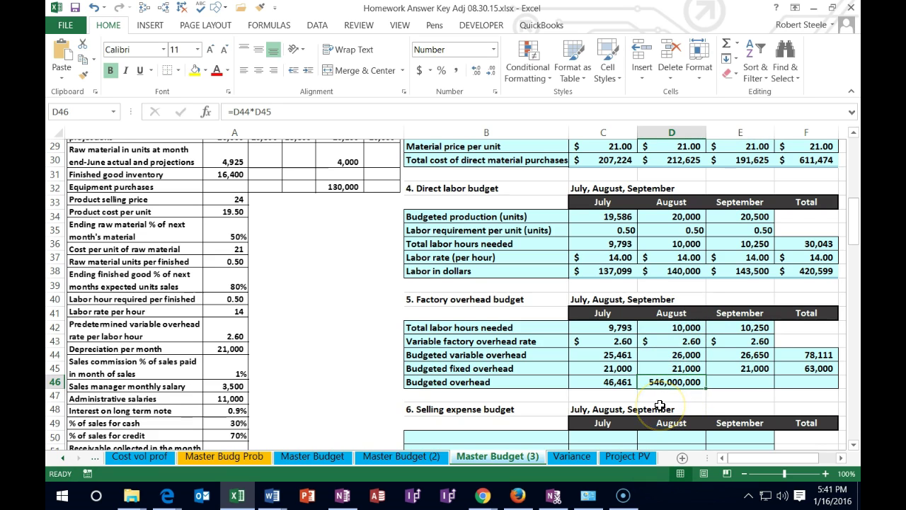
type("=")
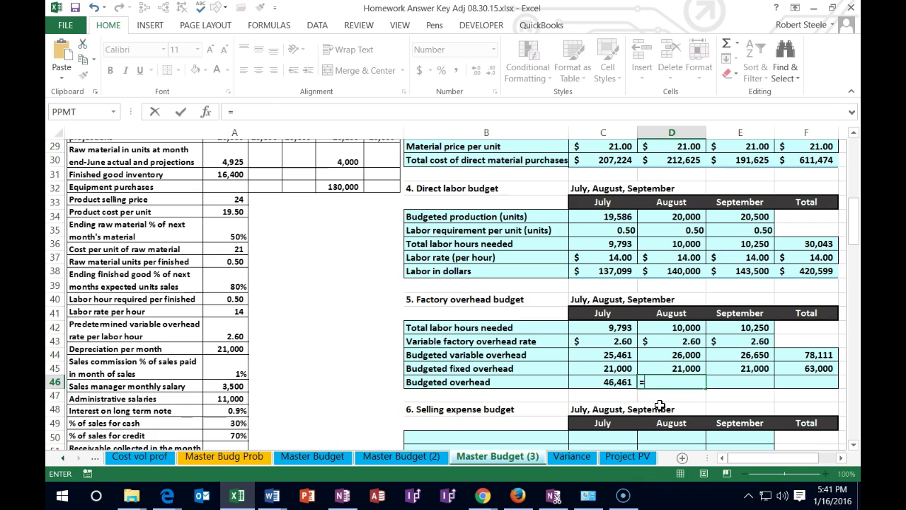
left_click(679, 350)
type("+")
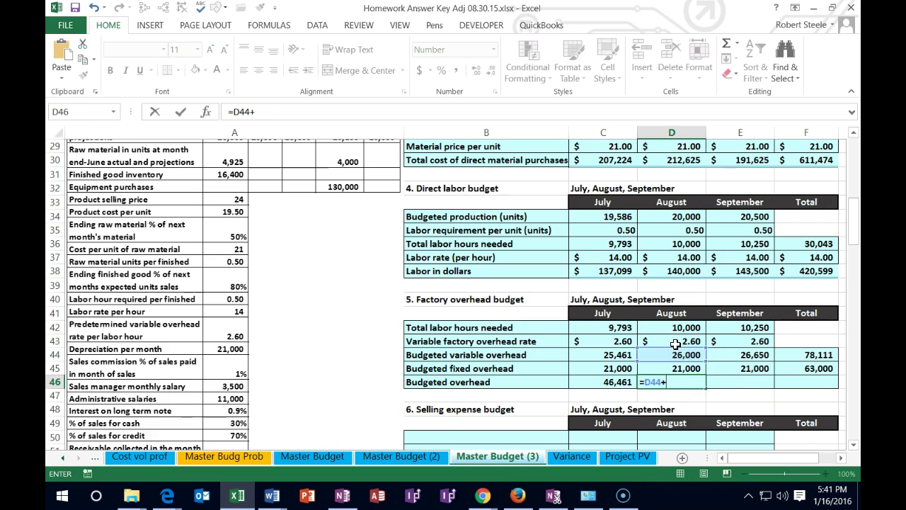
left_click(681, 368)
key("Tab")
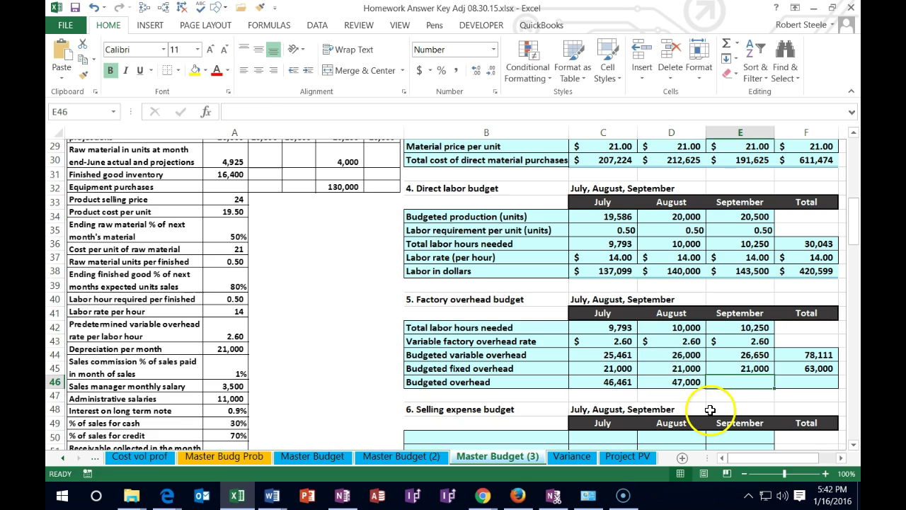
Calculate September's budgeted overhead in E46 by adding variable and fixed overhead with =E44+E45
type("=")
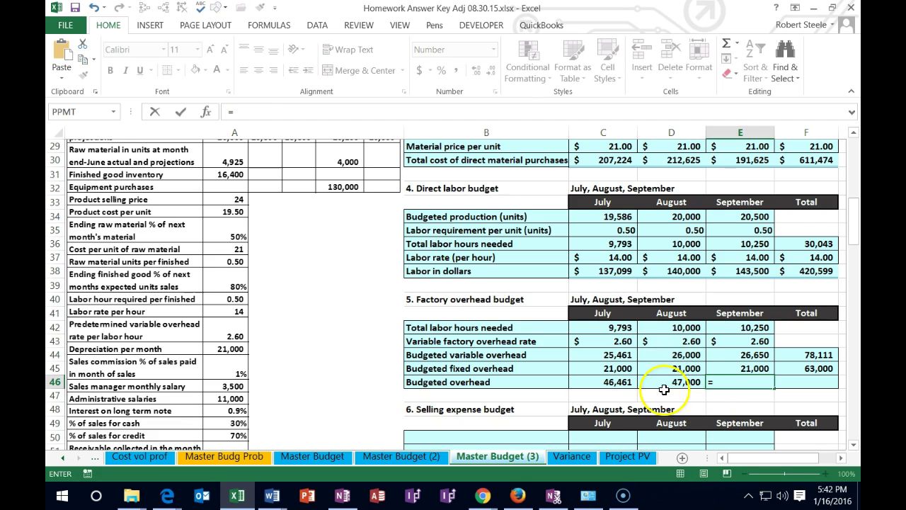
left_click(720, 355)
type("+")
left_click(736, 368)
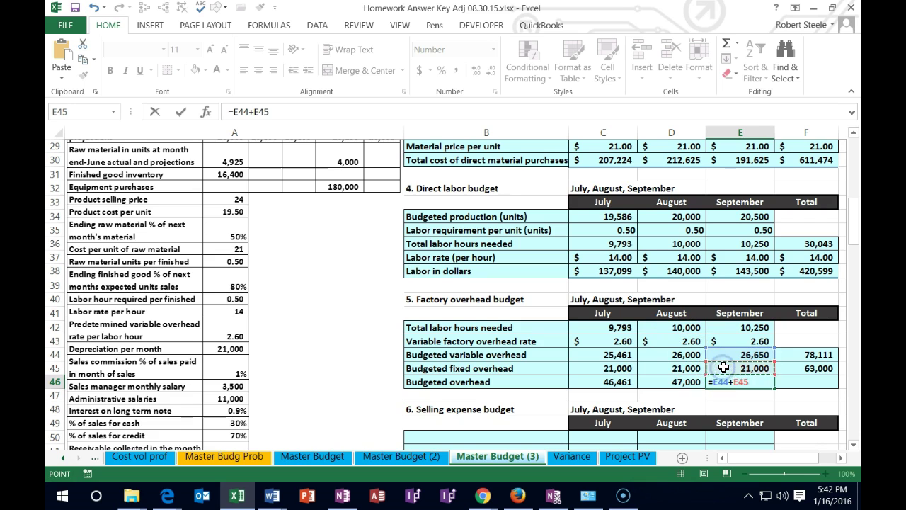
key("Tab")
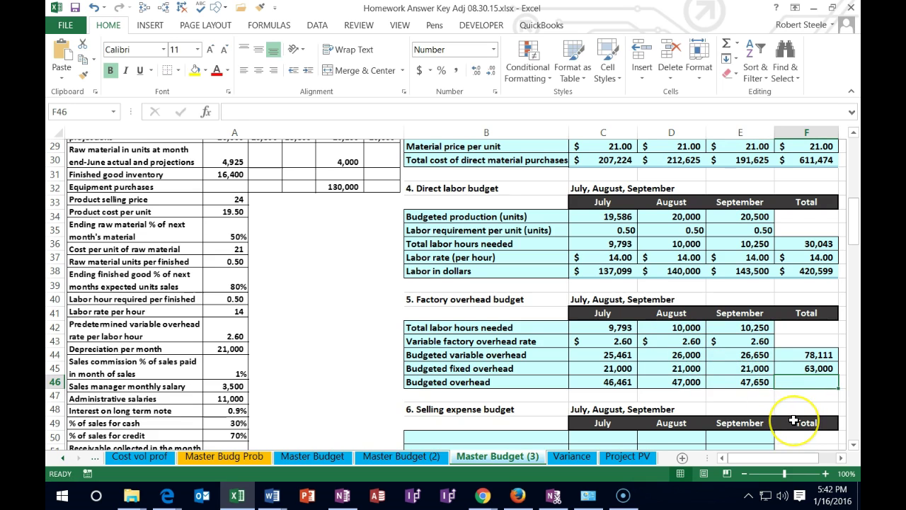
Calculate the total budgeted overhead in F46 with =F44+F45 and check it against the sum of C46:E46
type("=")
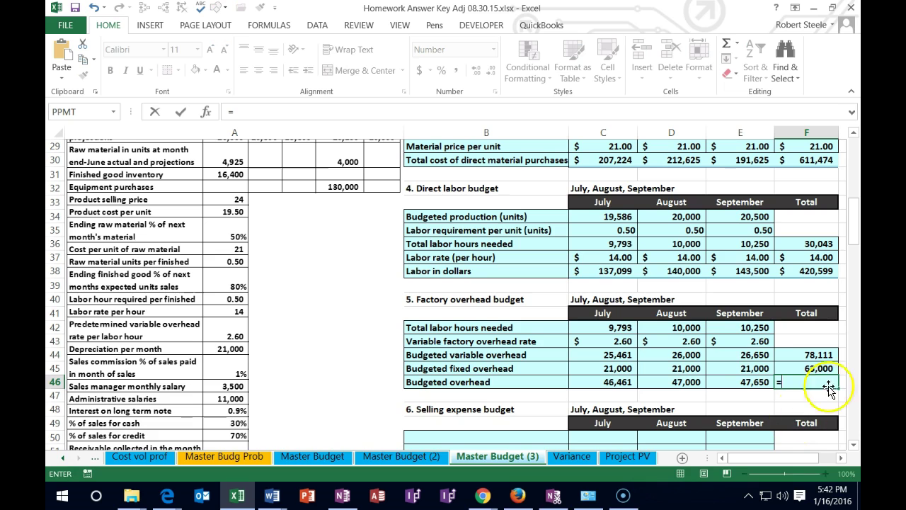
left_click(817, 354)
type("+")
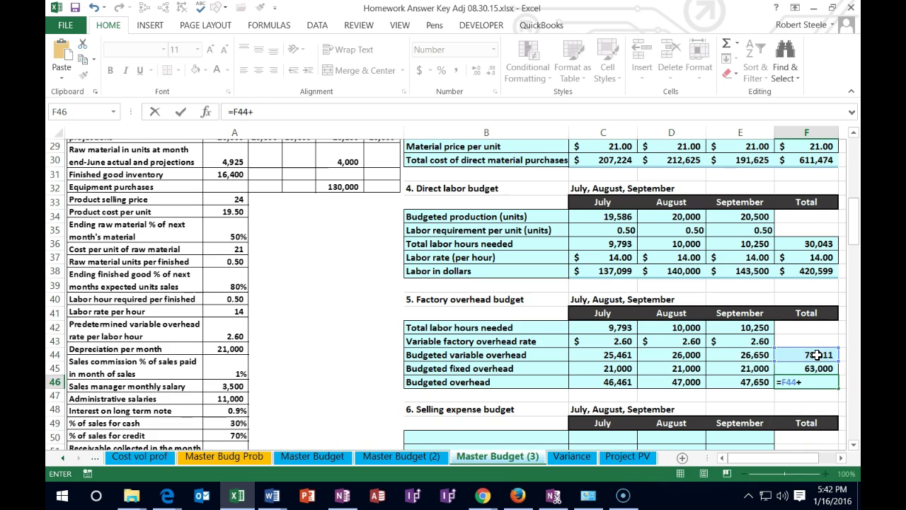
left_click(817, 368)
key("Return")
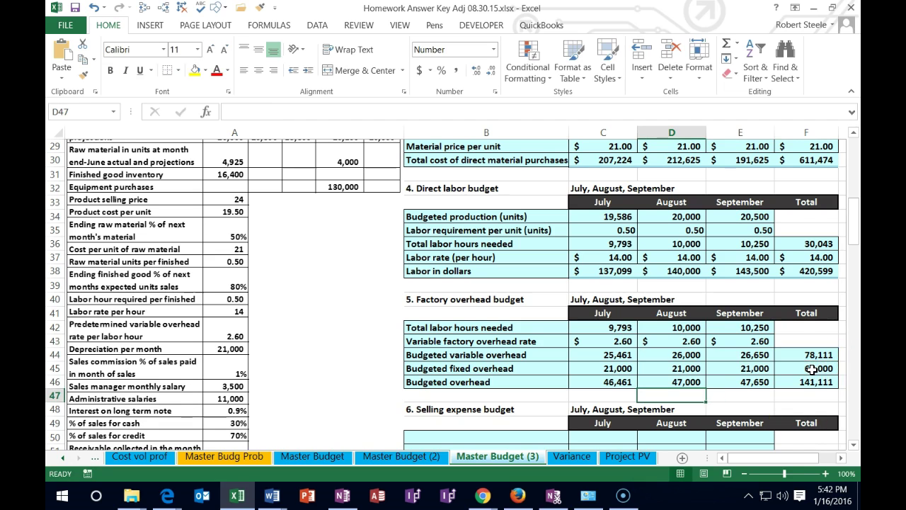
left_click_drag(614, 382, 733, 384)
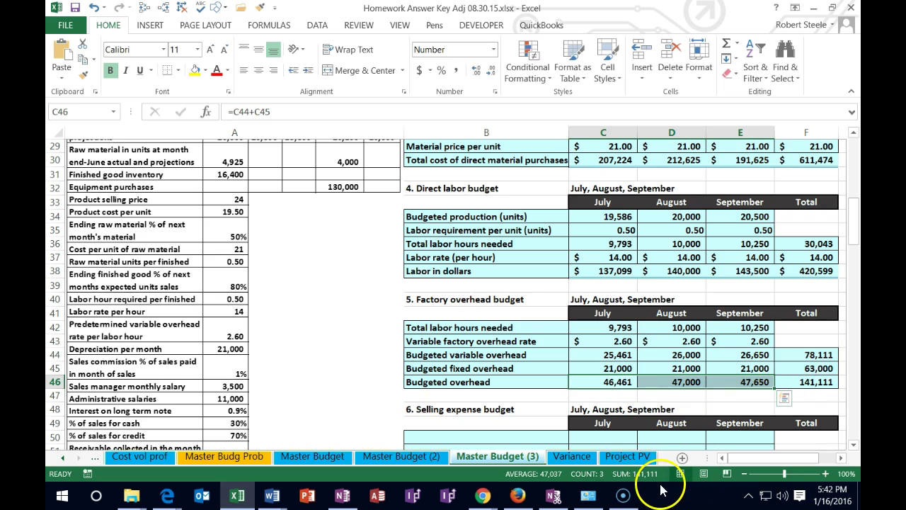